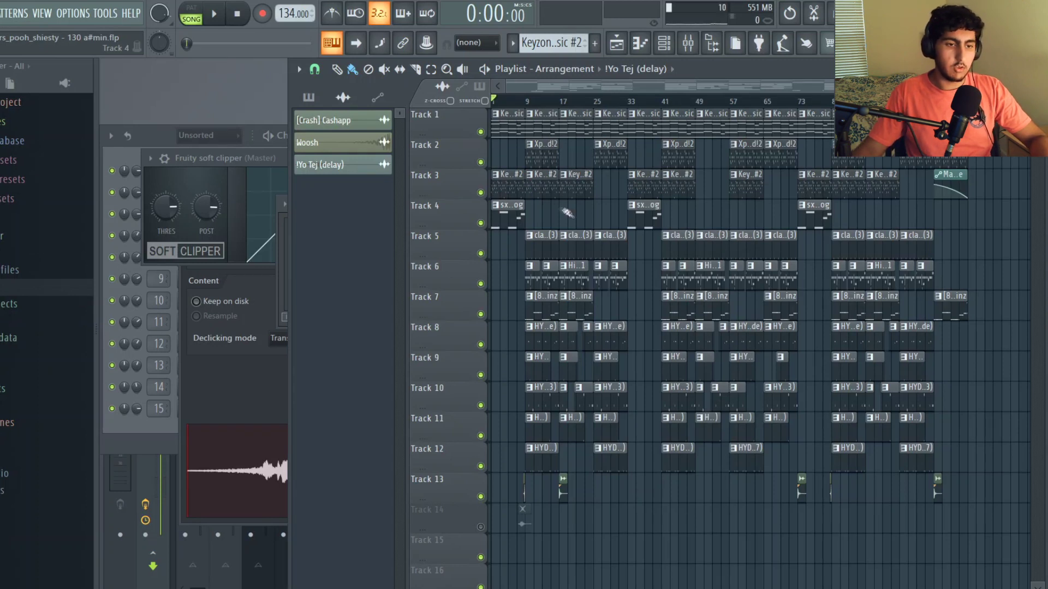
Bring up the channel rack and open the Keyzone Classic channel's chord notes in the piano roll.
left_click(183, 146)
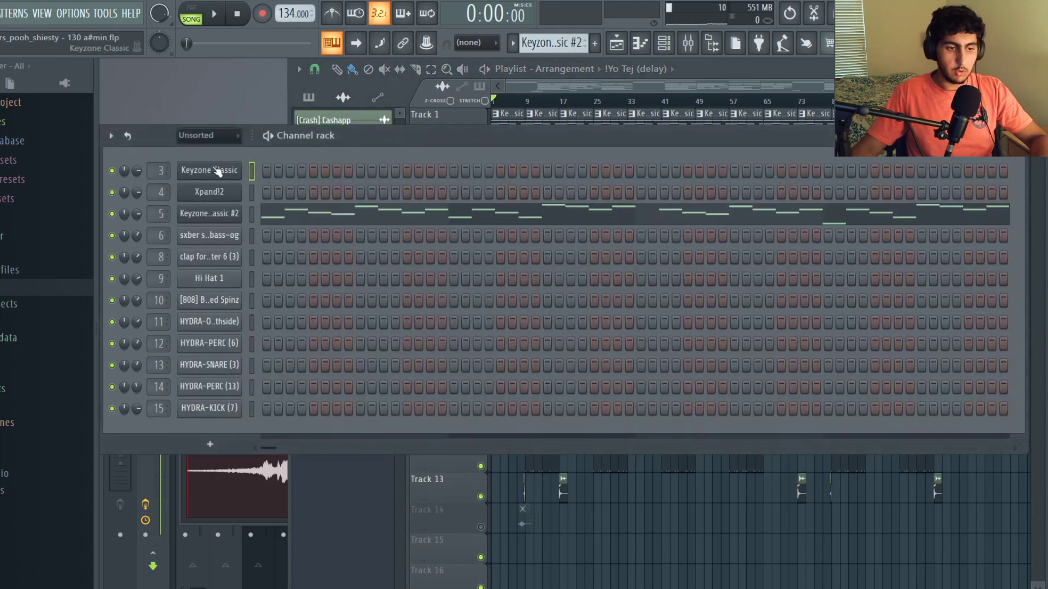
right_click(710, 531)
double_click(507, 135)
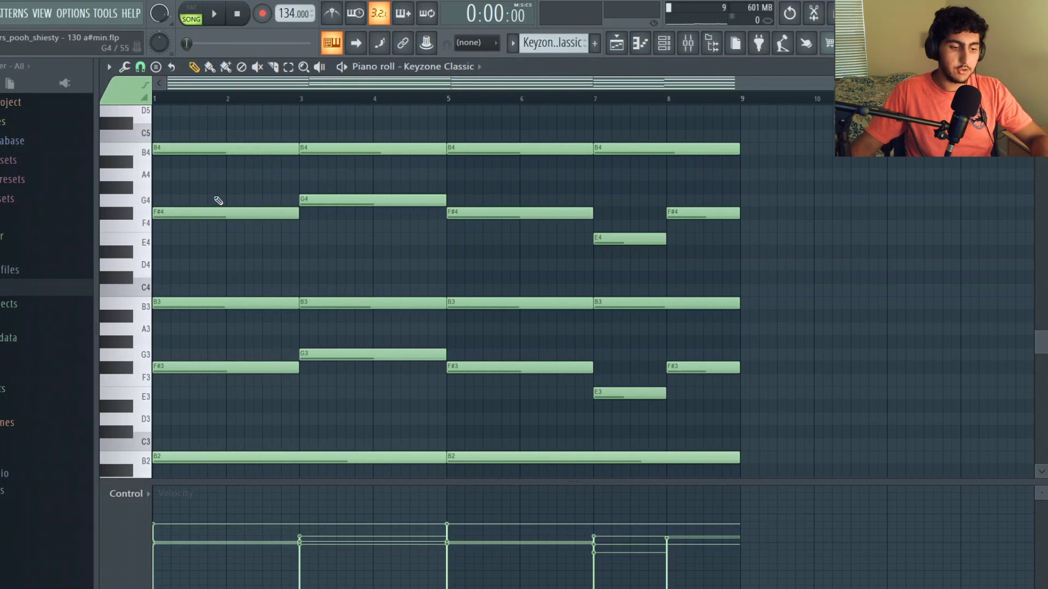
Highlight the two long B2 bass notes under the chords and audition the B2 pitch.
scroll(218, 202, "down", 2)
left_click_drag(594, 463, 357, 407)
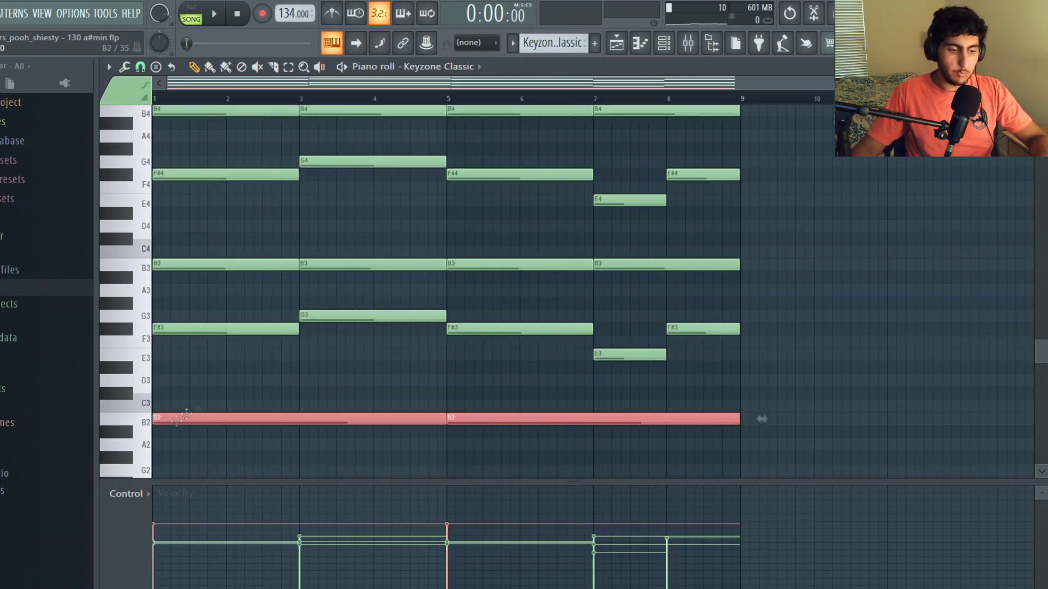
key("ctrl+d")
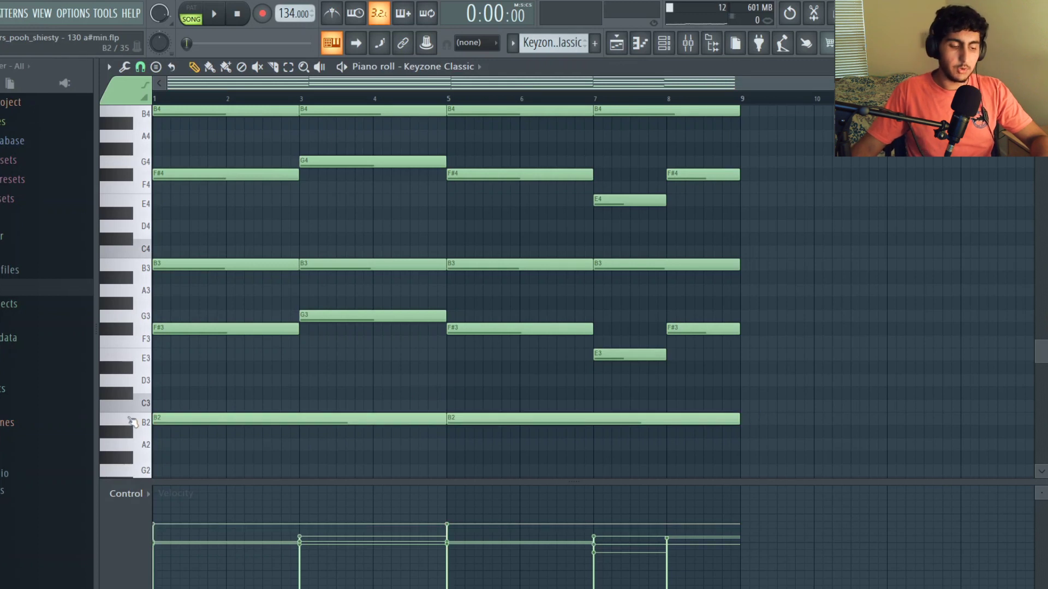
scroll(130, 425, "down", 2)
left_click(134, 385)
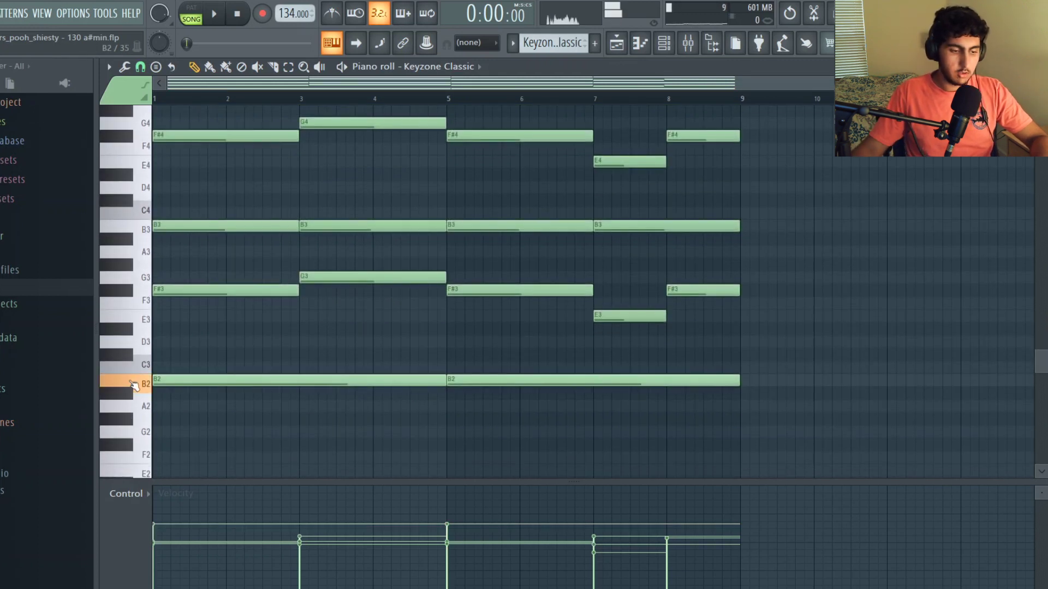
scroll(276, 407, "up", 4)
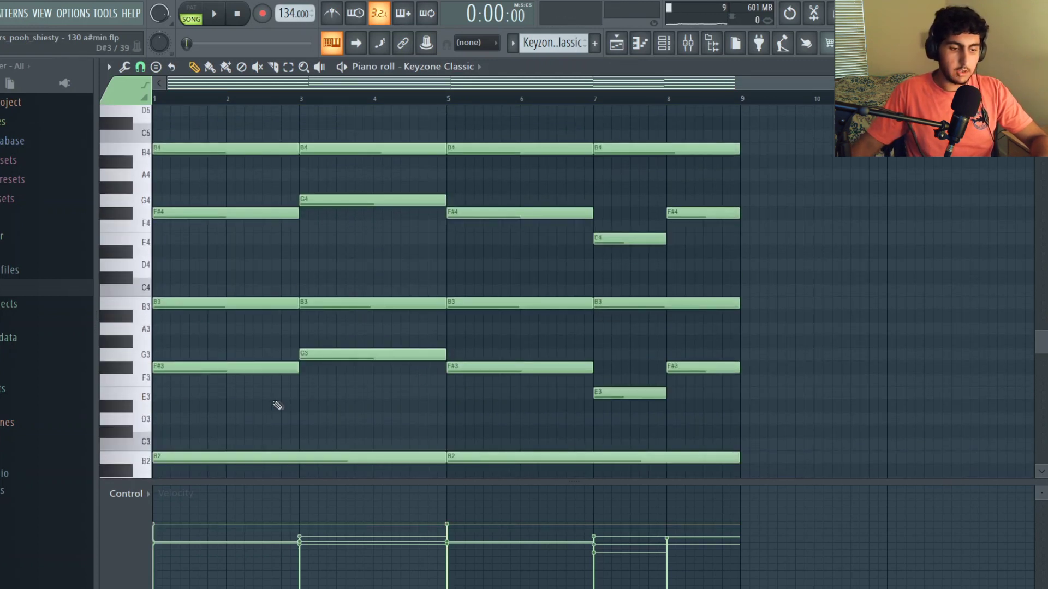
Highlight the first chord's F#3 note and examine the B3 note above it.
left_click(263, 373)
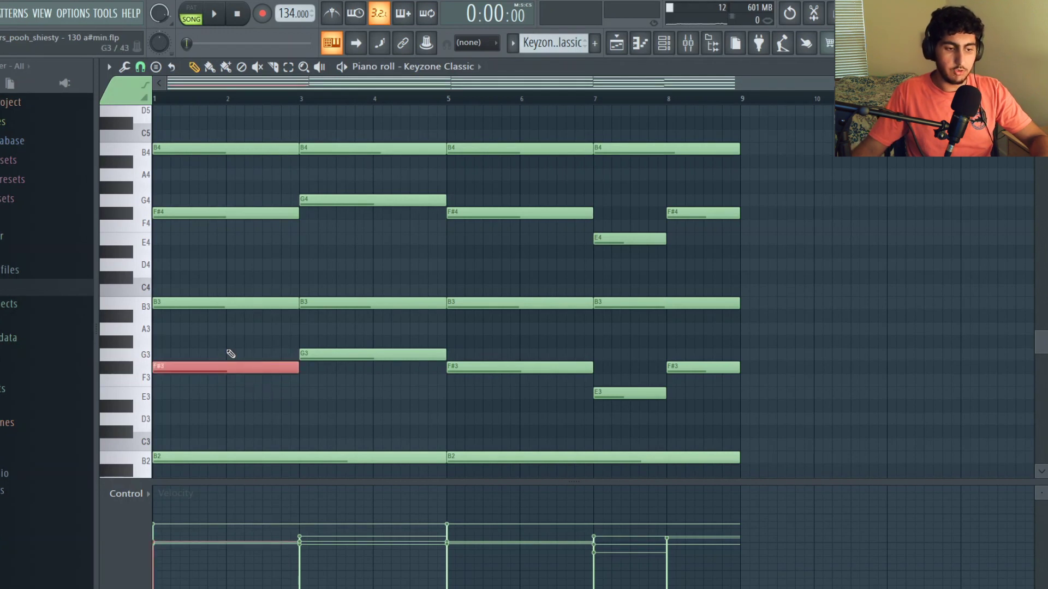
left_click(230, 347)
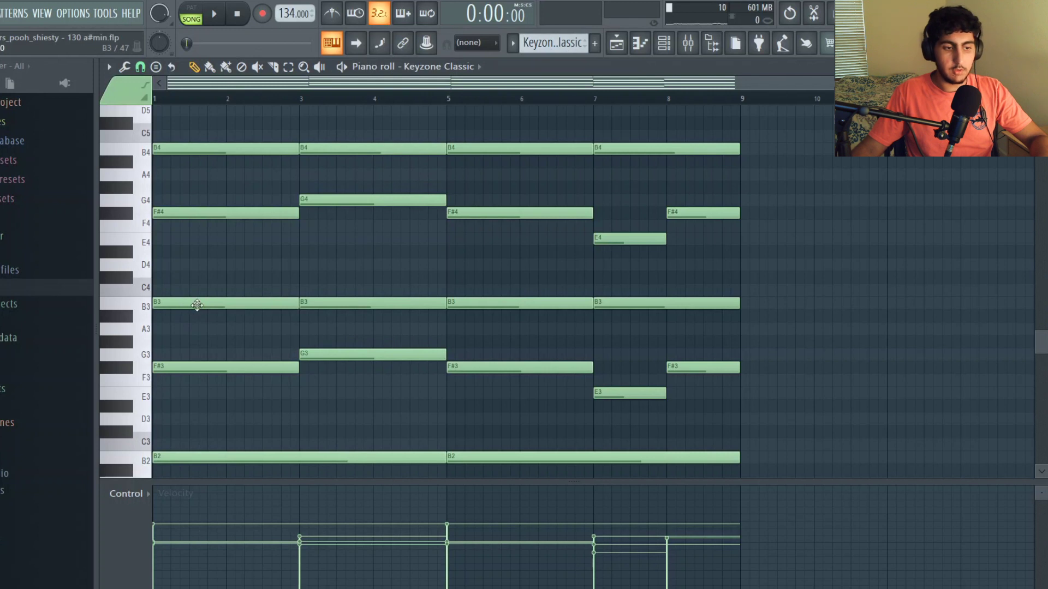
scroll(197, 305, "up", 2)
left_click_drag(210, 437, 234, 306)
left_click(234, 306)
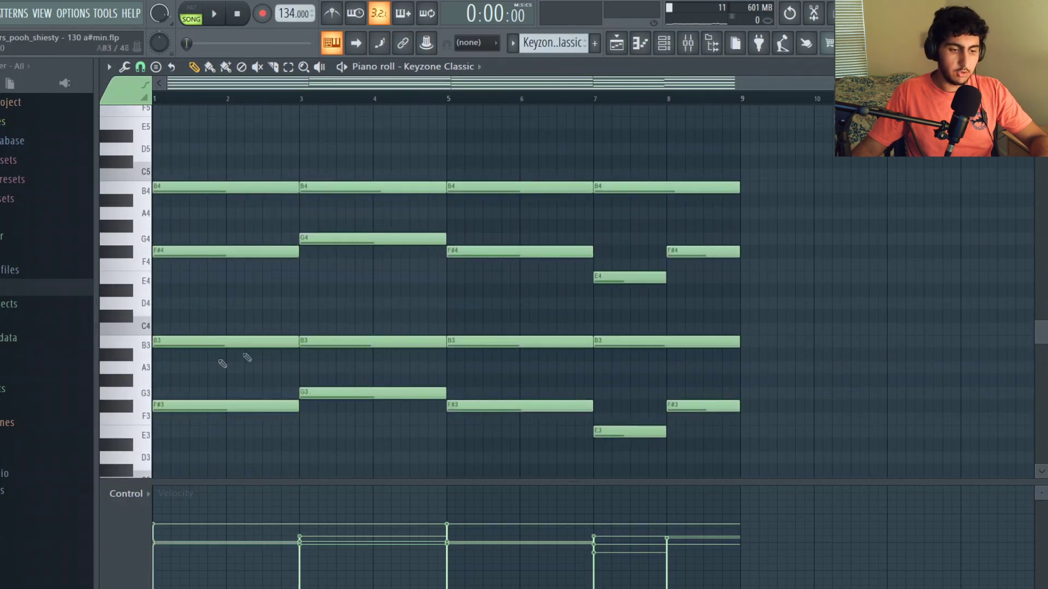
scroll(312, 265, "down", 2)
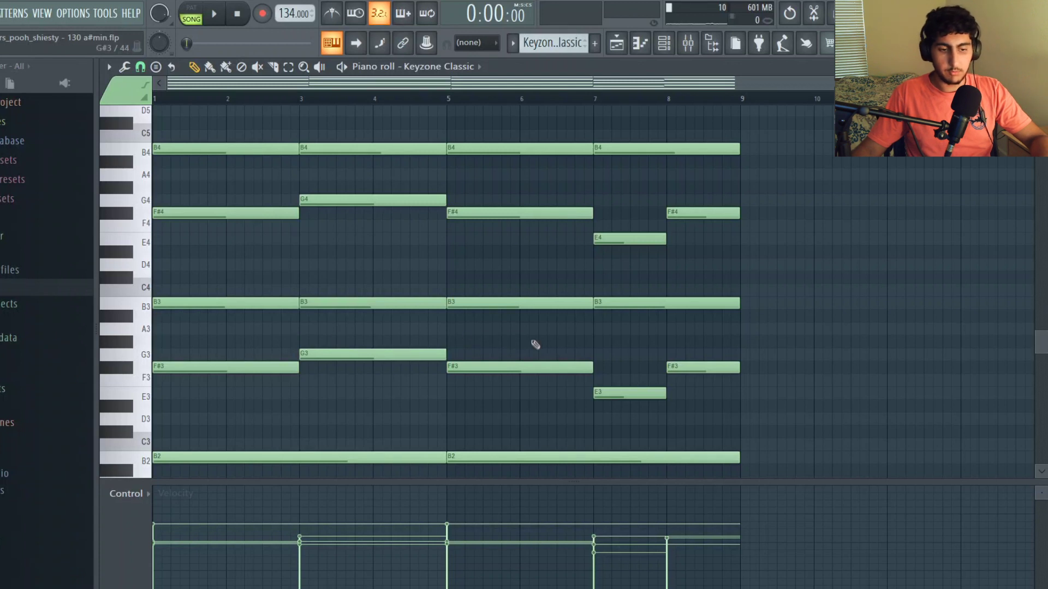
Point out how the chord notes change, from the G3 and G4 at bar 3 to the F#3 at bar 8.
left_click(276, 369)
left_click(349, 355)
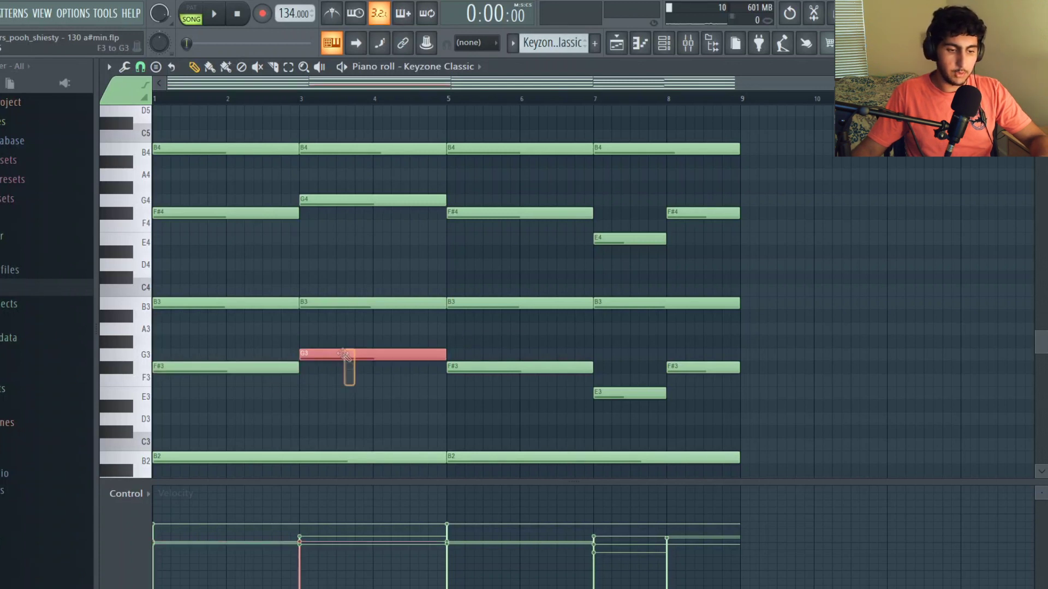
left_click(404, 201)
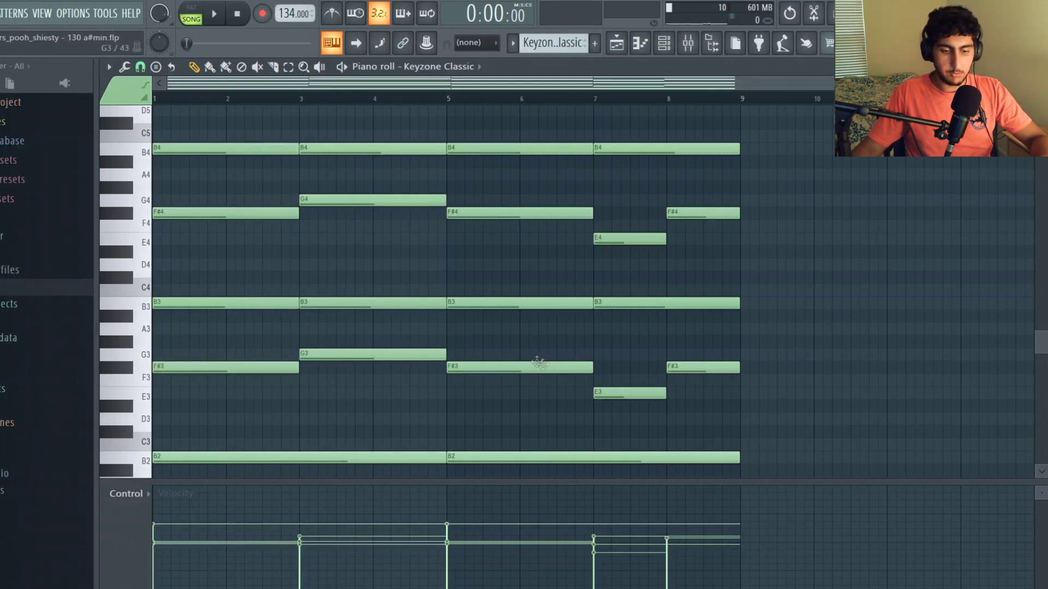
left_click(720, 368)
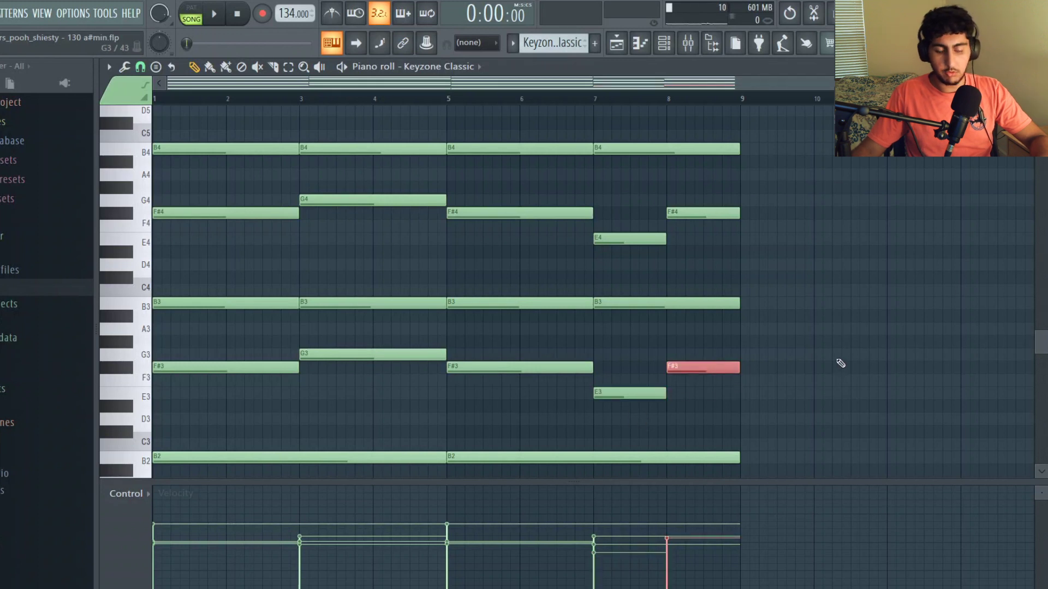
Highlight the upper-octave chord notes and the lower-octave notes from E3 to B3 in turn, and clear the selection.
left_click_drag(772, 253, 153, 105)
left_click(802, 370)
left_click_drag(815, 418, 195, 296)
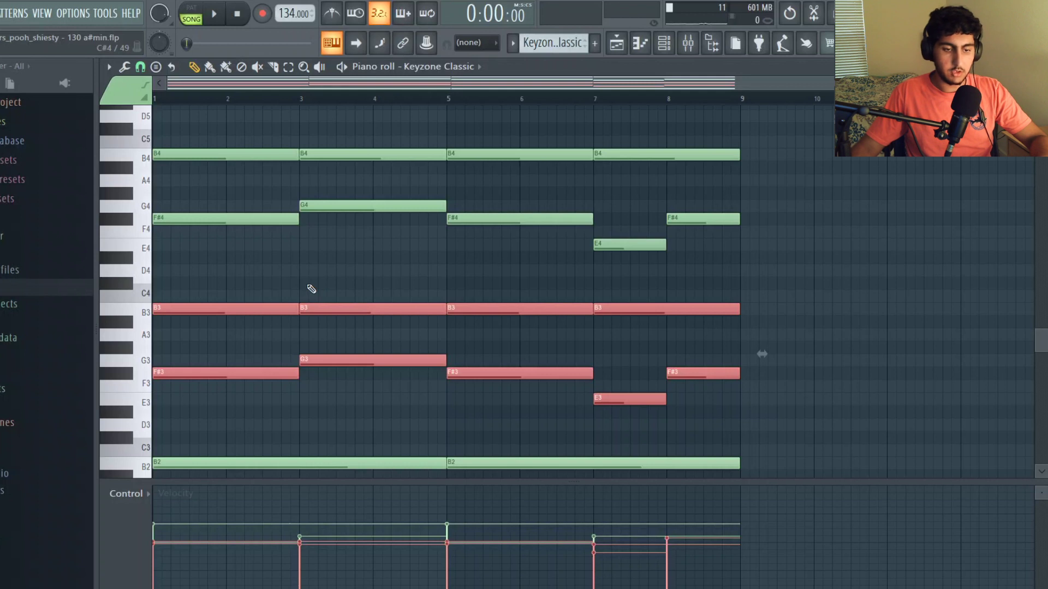
left_click(311, 291)
Try varying the velocities of the chord notes with the piano roll randomizer.
left_click_drag(511, 481, 510, 425)
scroll(797, 338, "down", 1)
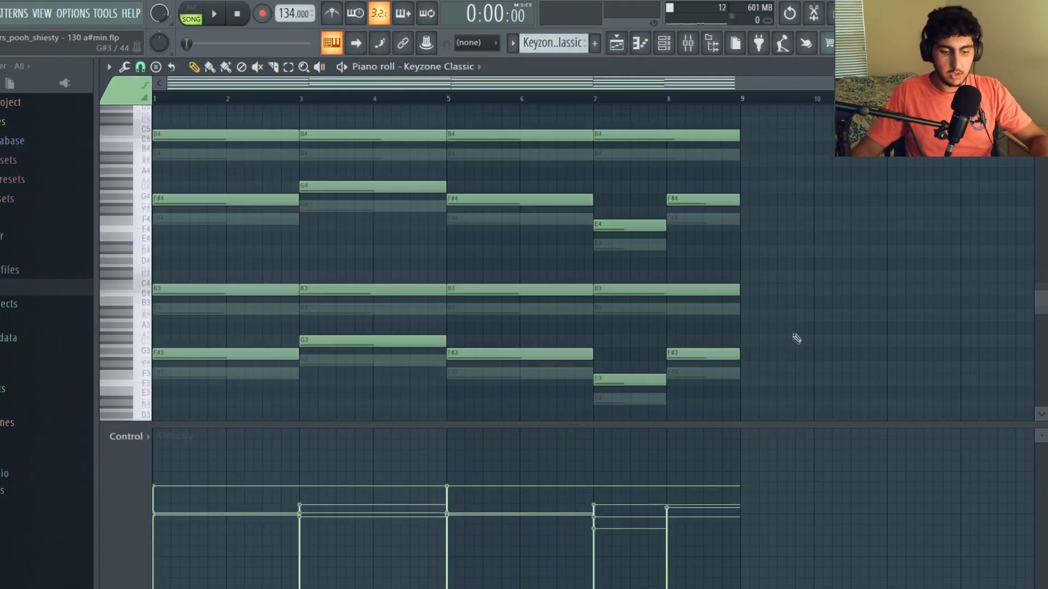
scroll(800, 334, "down", 5)
key("alt+r")
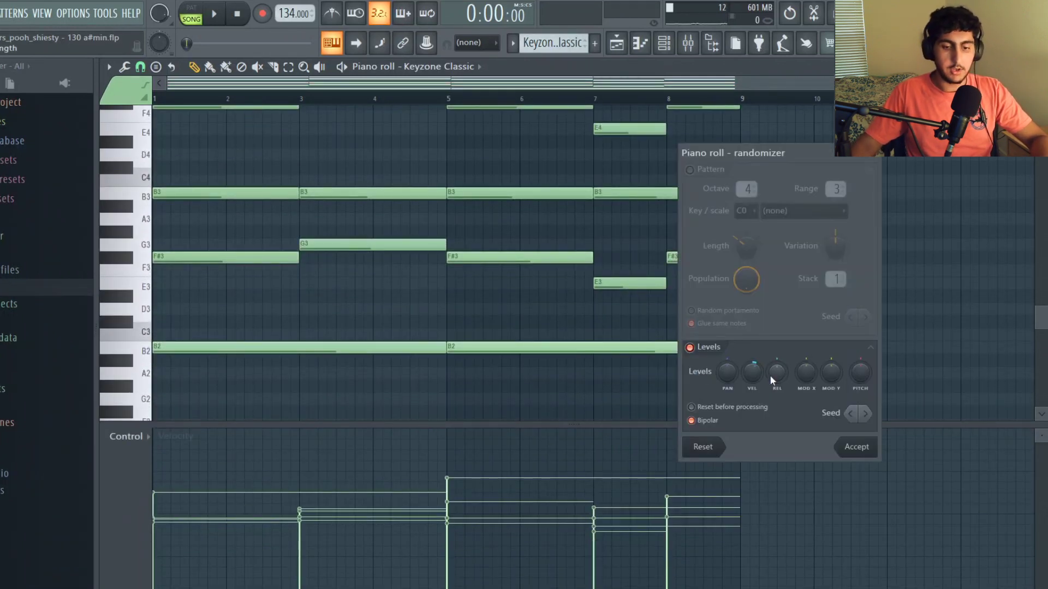
left_click_drag(751, 375, 750, 359)
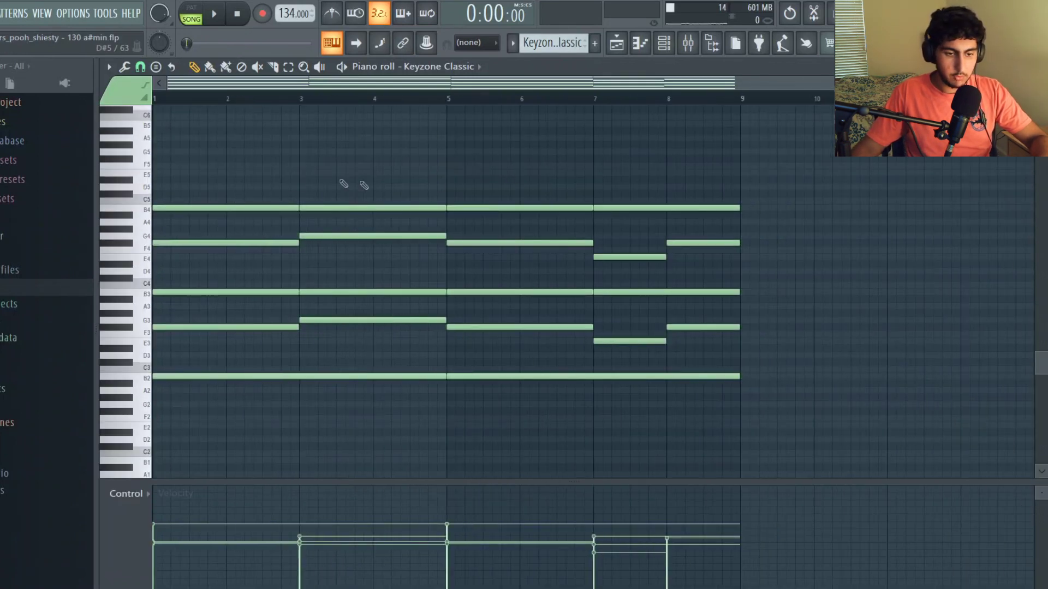
Play back the Keyzone Classic chord pattern with all its notes in view.
scroll(236, 181, "up", 3)
scroll(358, 188, "down", 1)
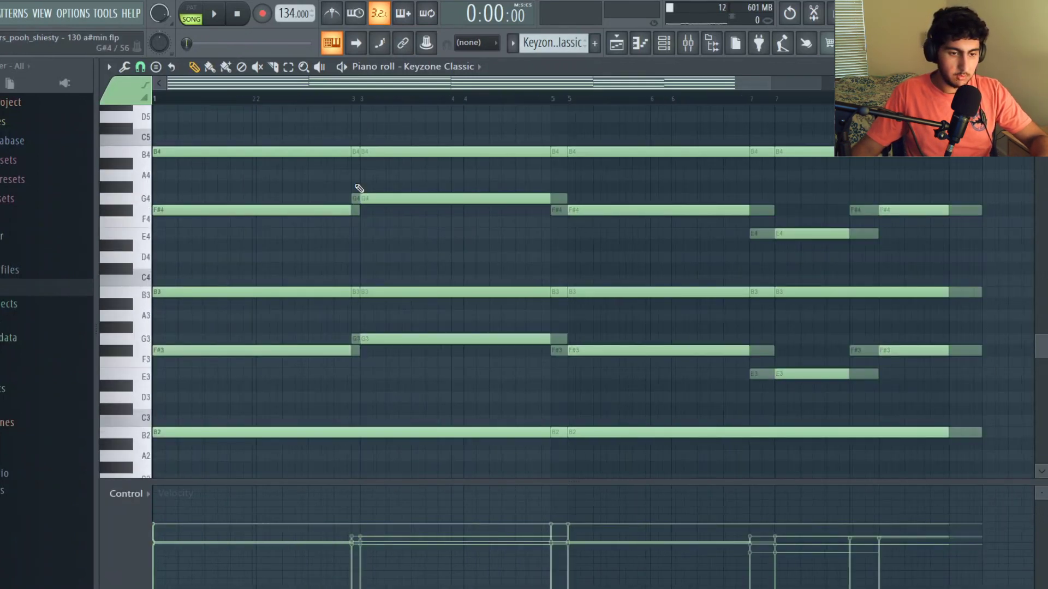
key("space")
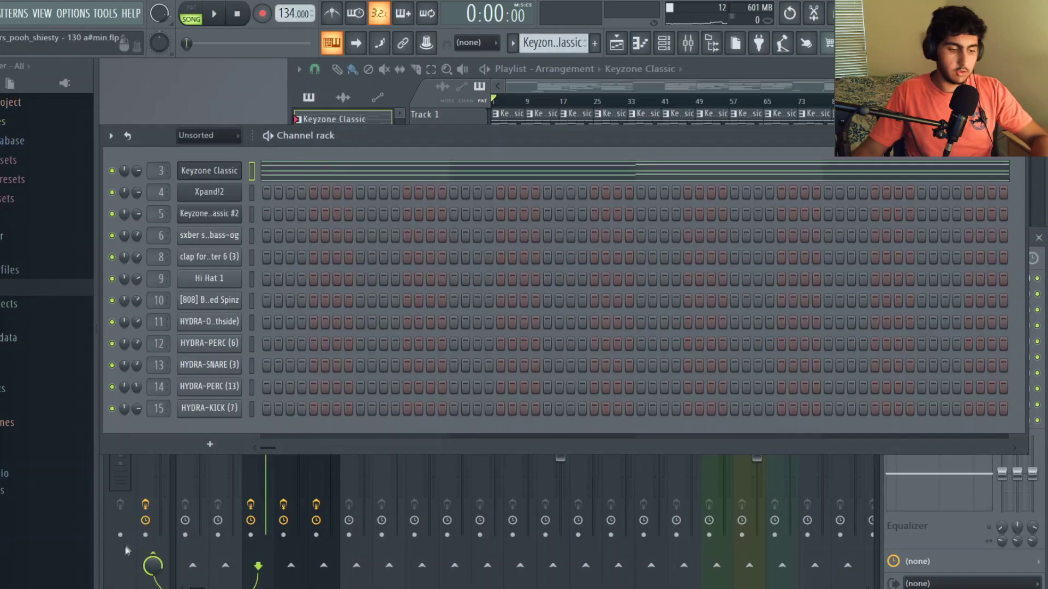
View the low-cut curve in Fruity parametric EQ 2 on the Addictive Keys mixer track, and close the EQ.
key("F9")
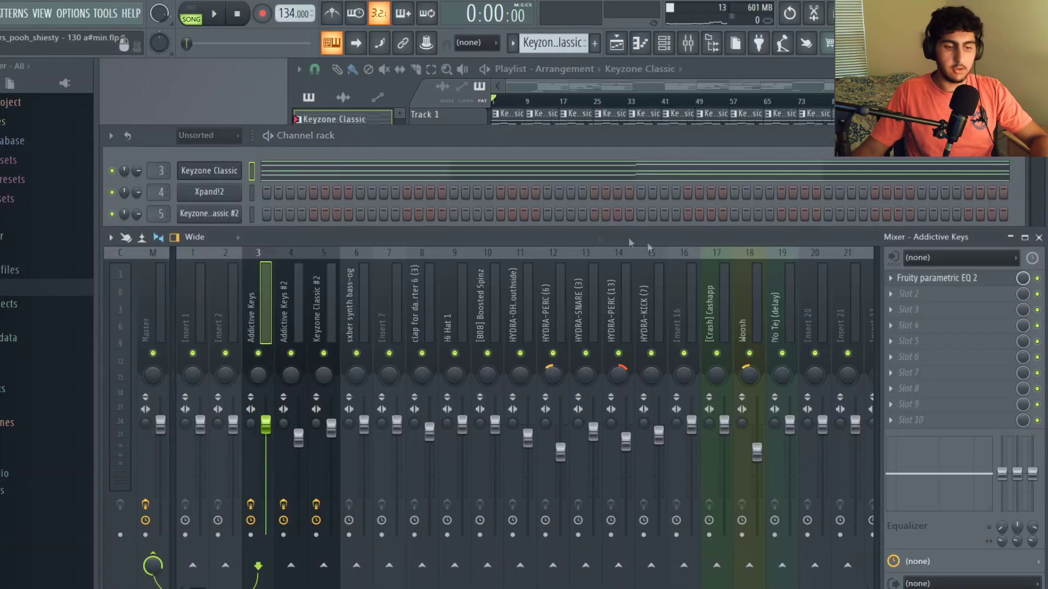
left_click(939, 278)
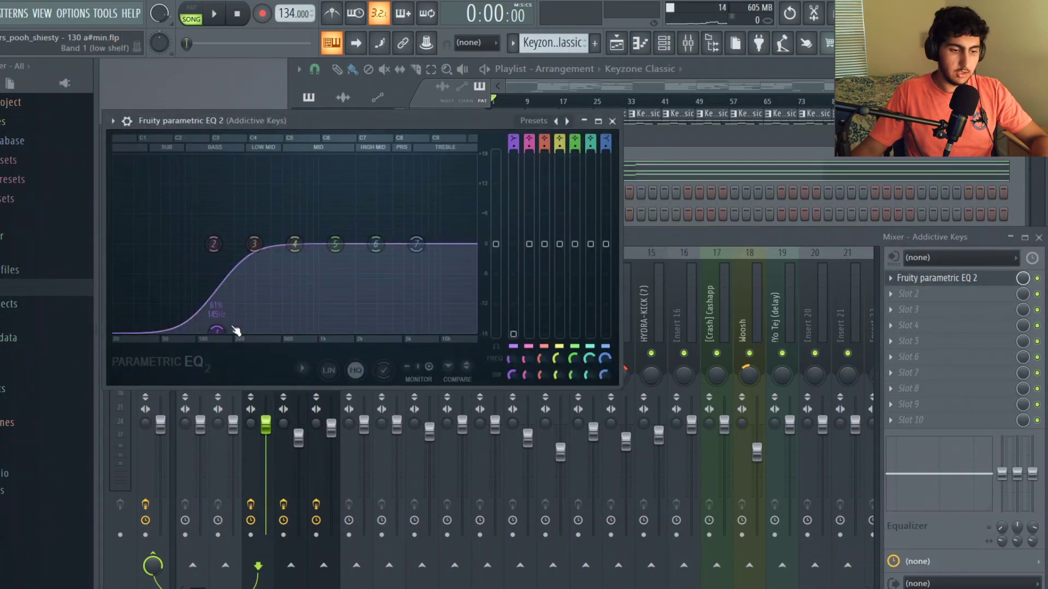
left_click(612, 121)
left_click(612, 85)
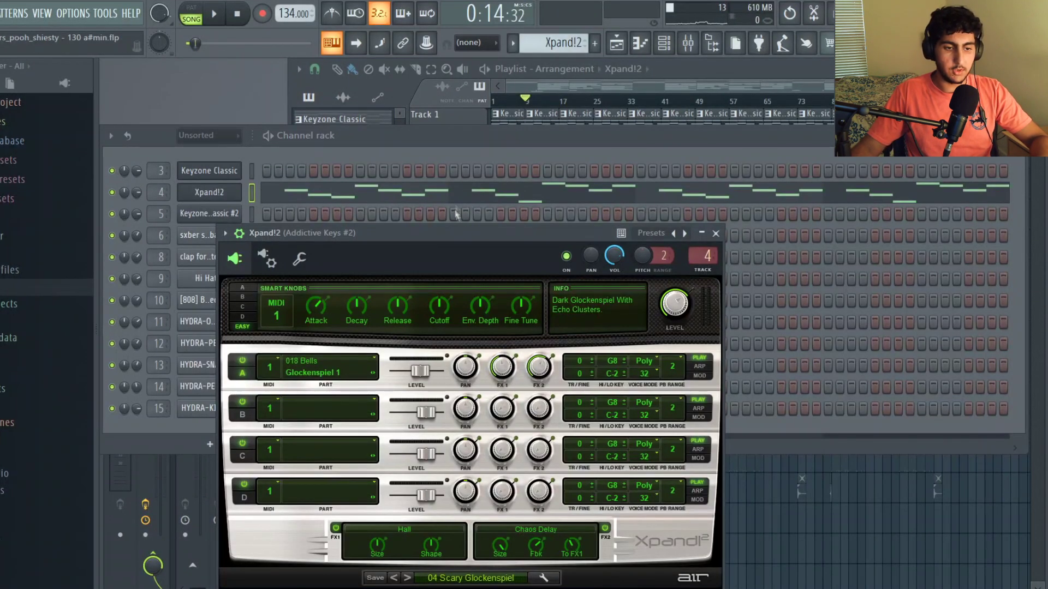
Open the Xpand!2 melody in the piano roll and highlight the notes of its first two bars.
left_click(474, 194)
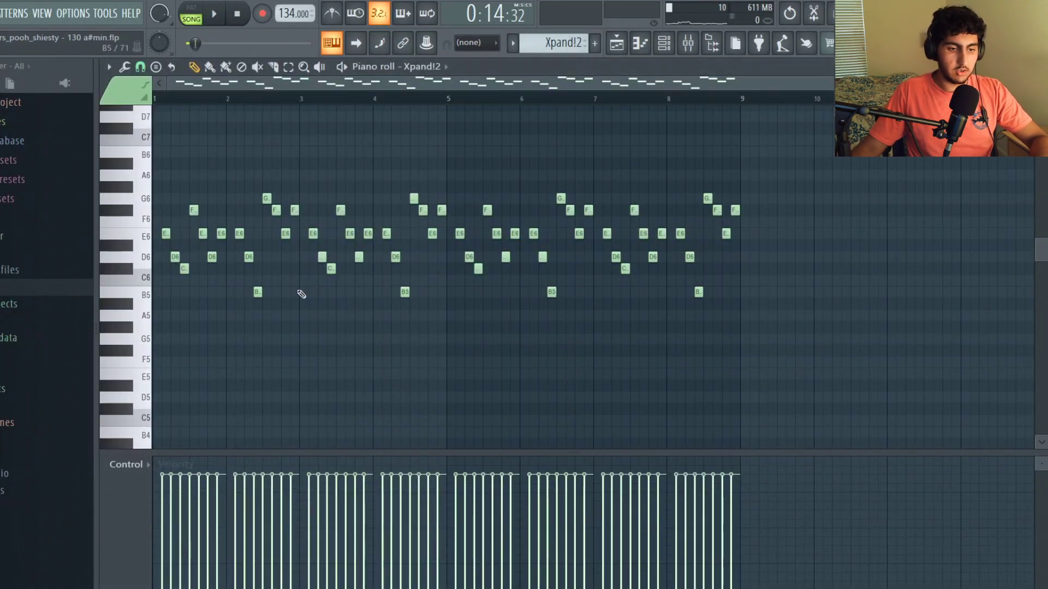
left_click_drag(297, 305, 158, 191)
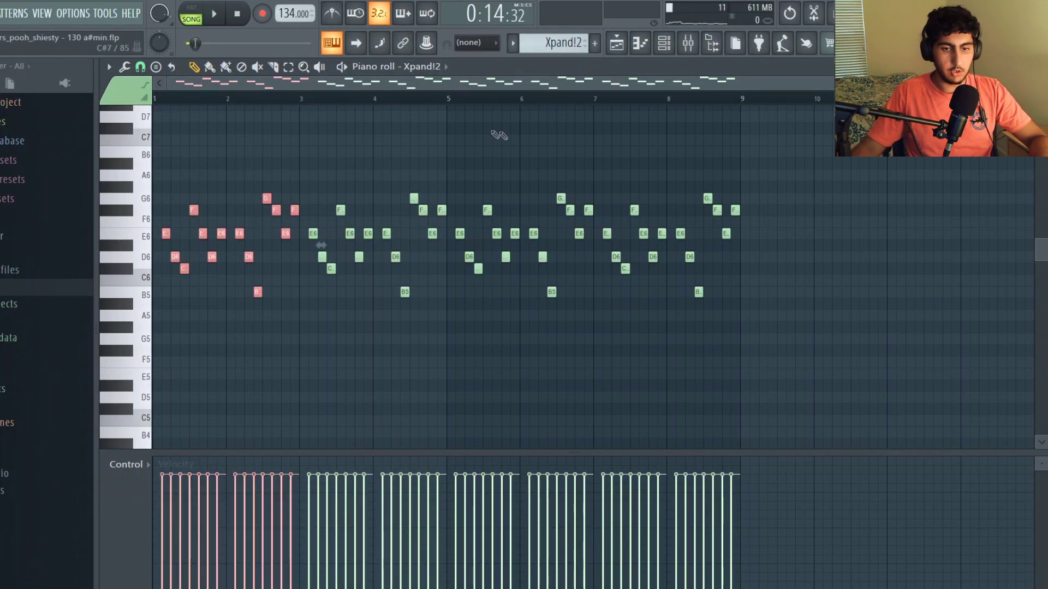
left_click(329, 126)
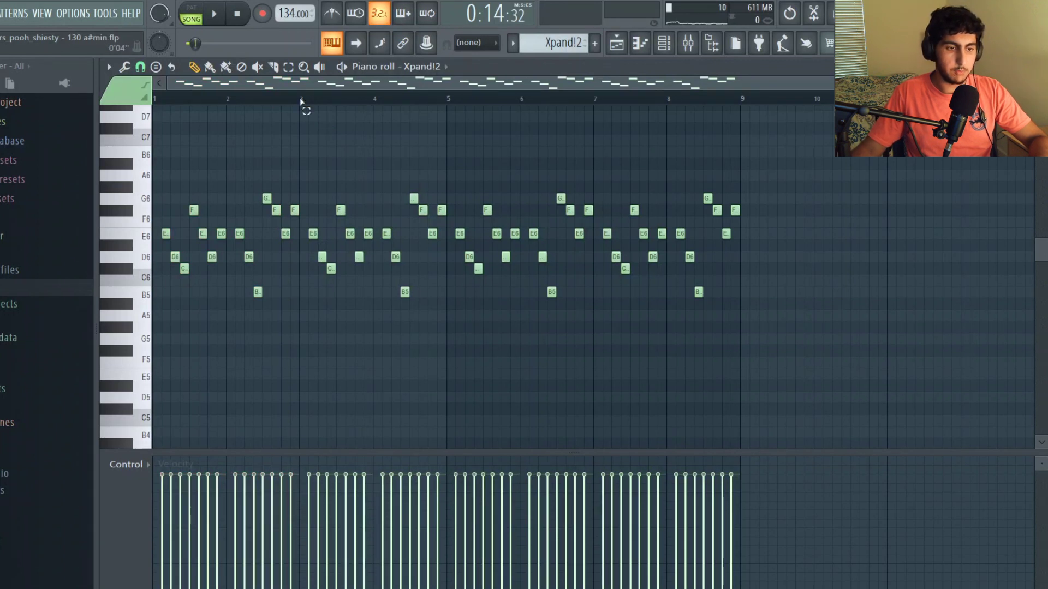
left_click_drag(301, 101, 155, 100)
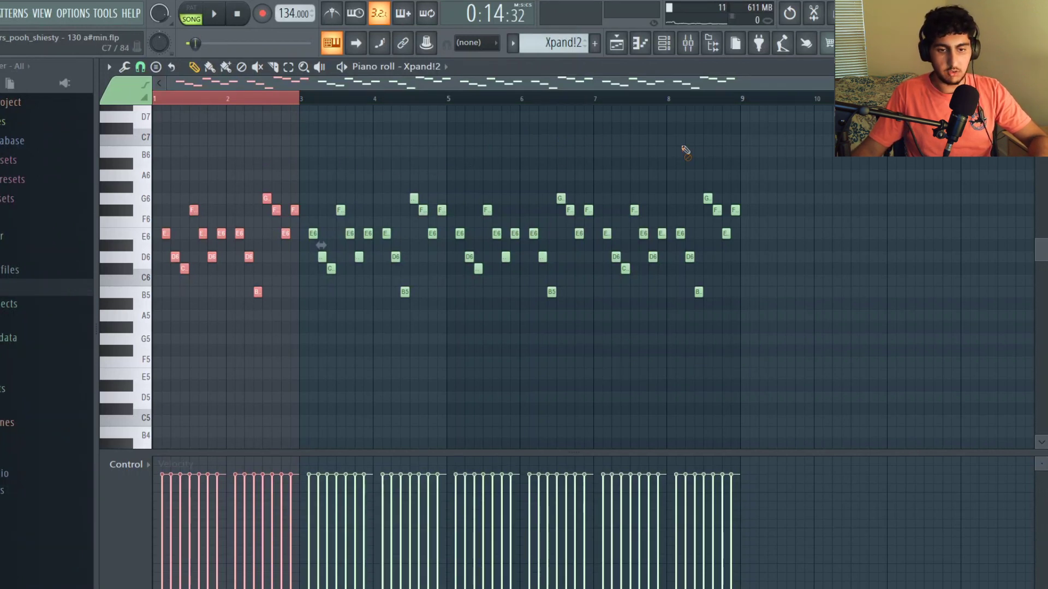
left_click(675, 171)
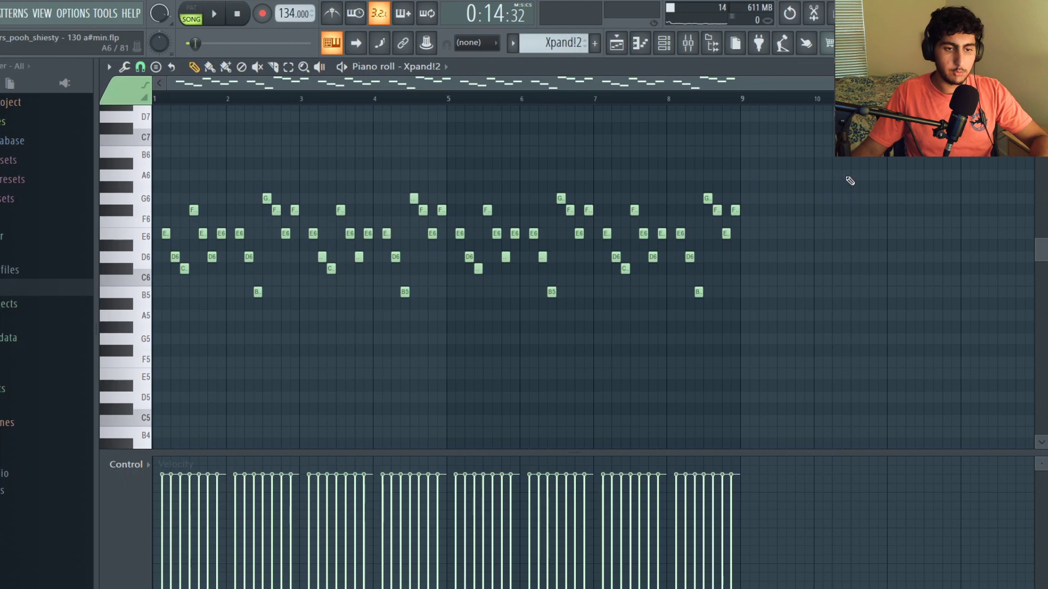
Play the Xpand!2 melody and view the HalfTime and RC-20 Retro Color effects on its mixer track.
key("space")
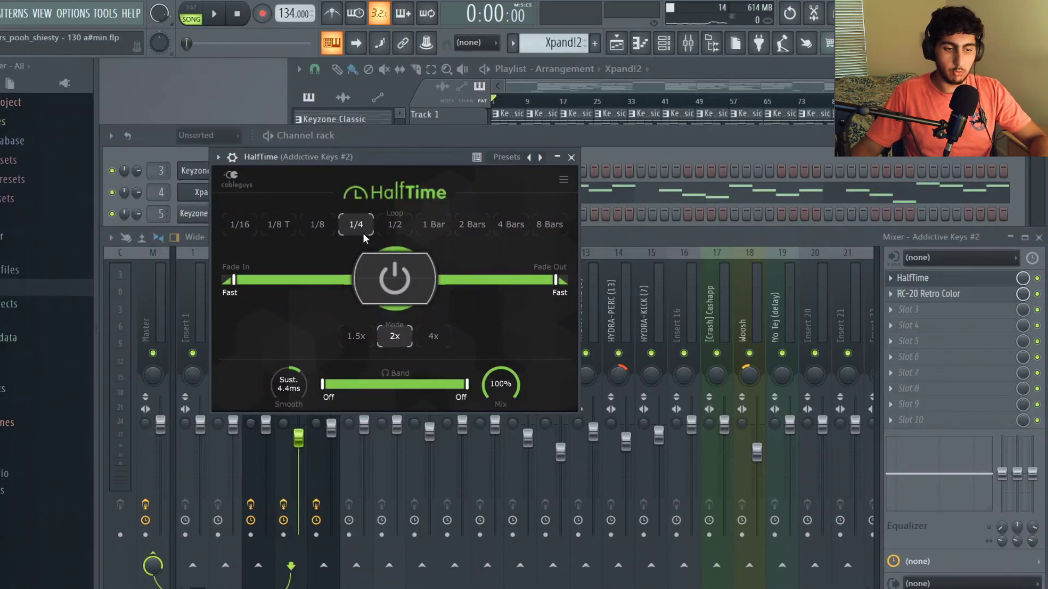
left_click(933, 294)
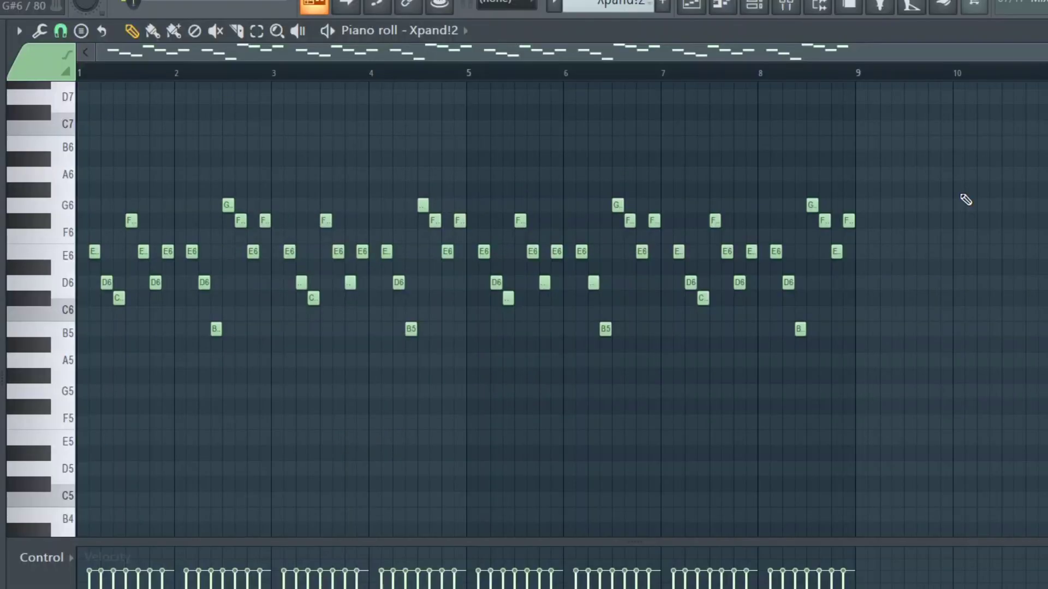
key("space")
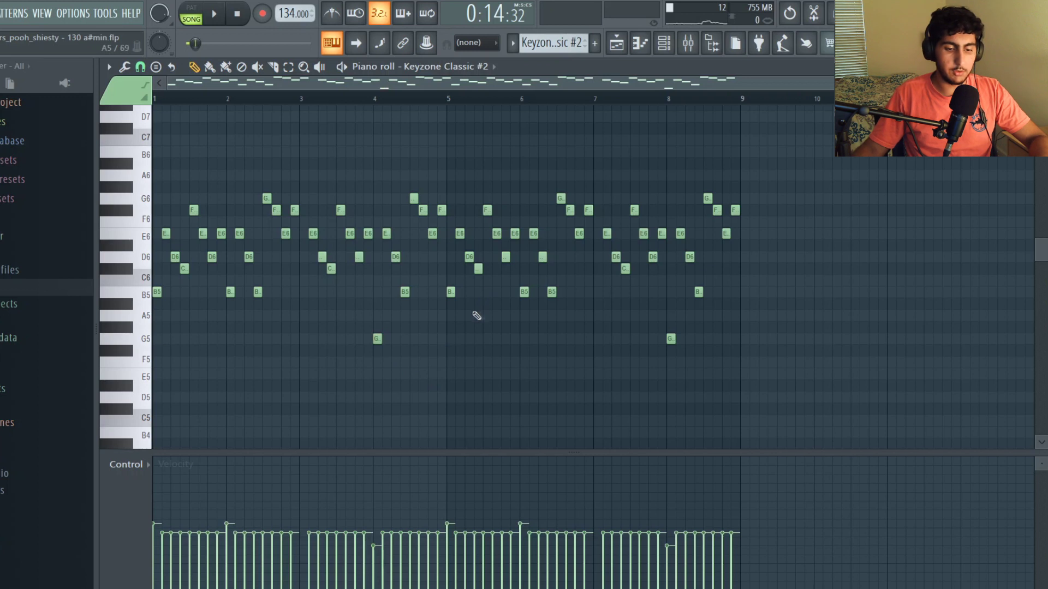
Highlight the first four bars of the Keyzone Classic #2 melody, clear the selection and play the melody.
left_click_drag(445, 195, 148, 412)
left_click(830, 151)
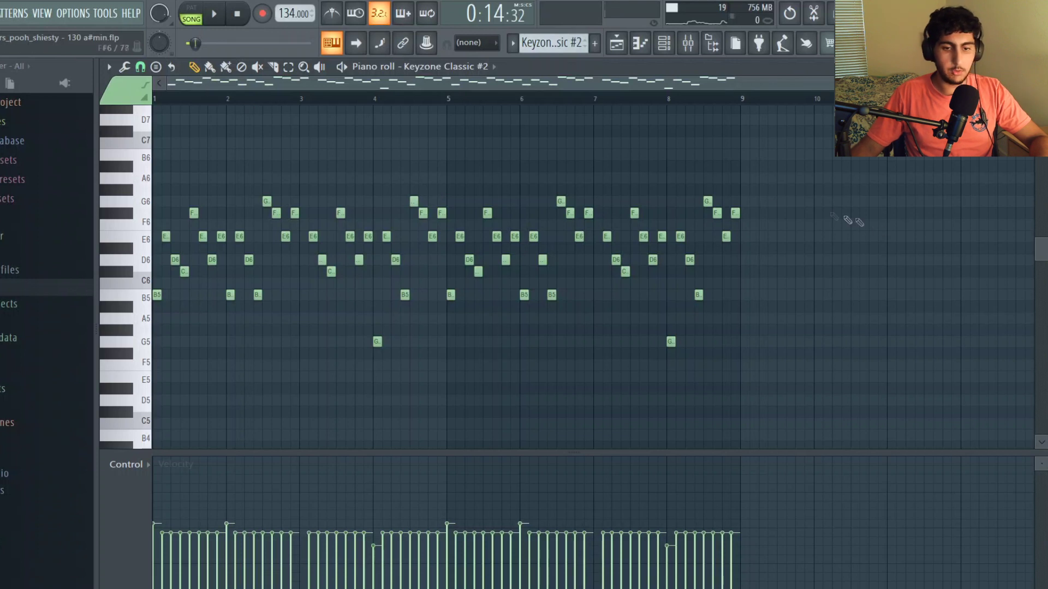
key("space")
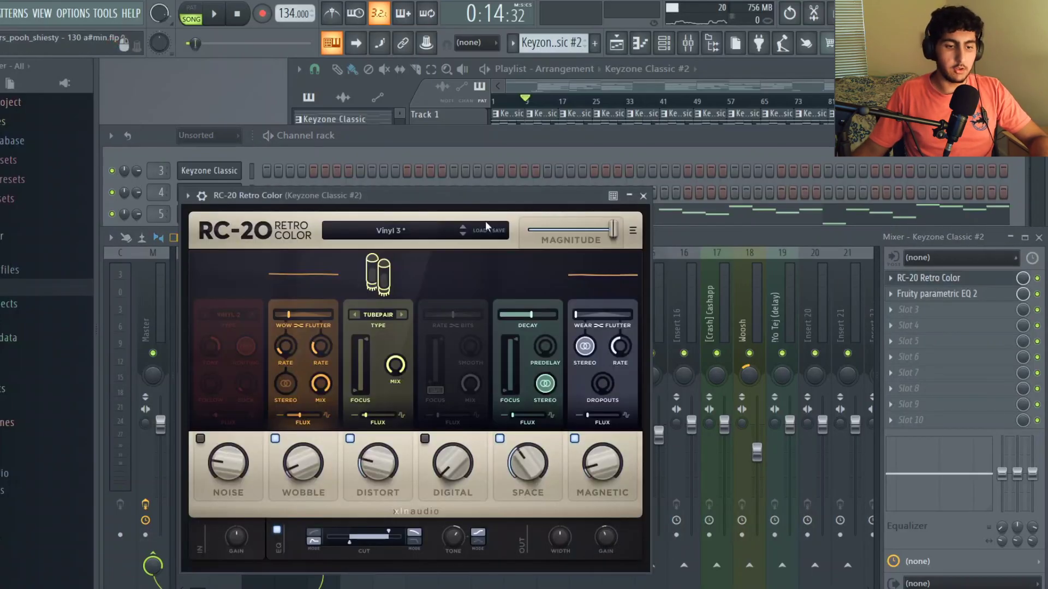
Examine the RC-20 Retro Color settings on the Keyzone Classic #2 mixer track and open its Fruity parametric EQ 2.
left_click_drag(474, 197, 498, 135)
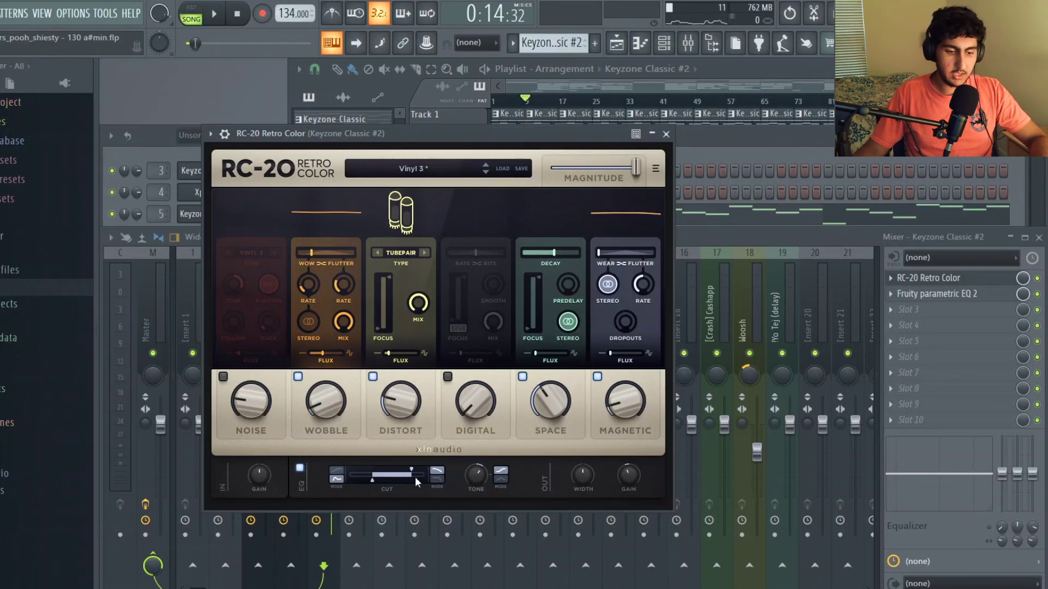
left_click(930, 280)
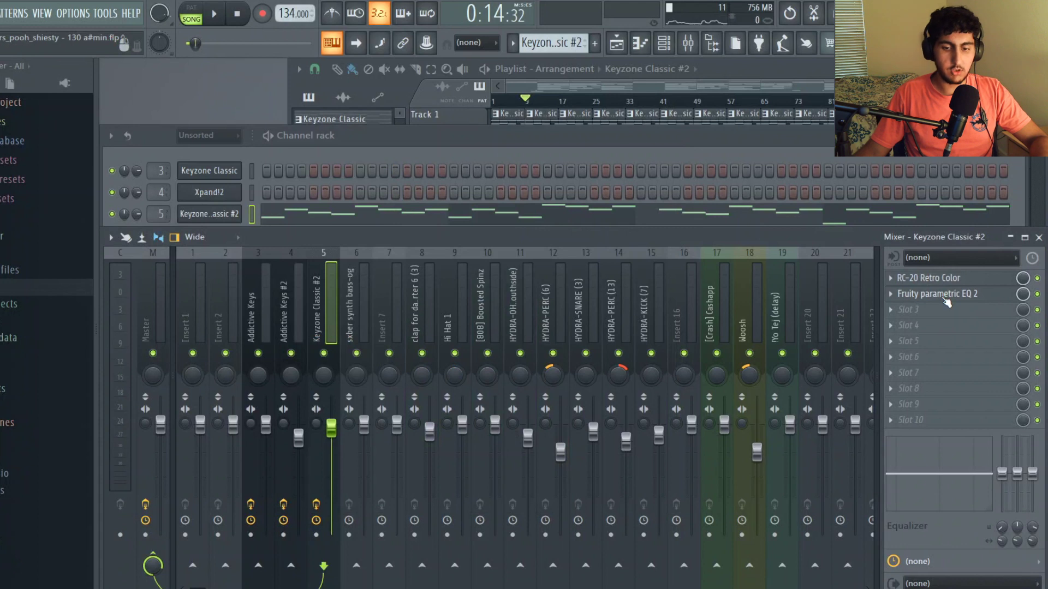
left_click(944, 295)
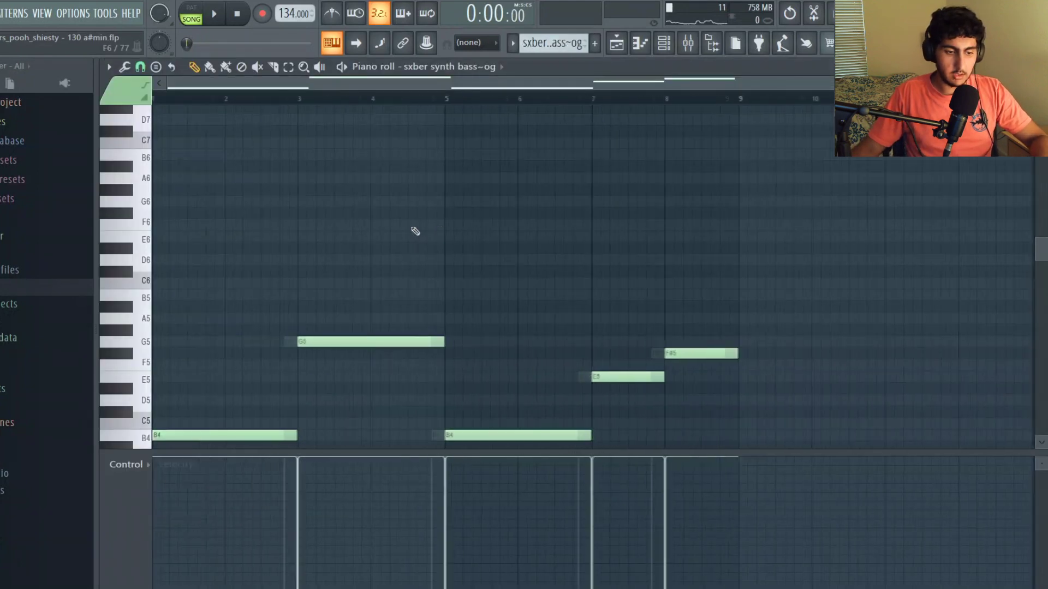
Examine the sxber synth bass-og notes in the piano roll and play the pattern.
scroll(377, 229, "down", 4)
scroll(251, 254, "up", 1)
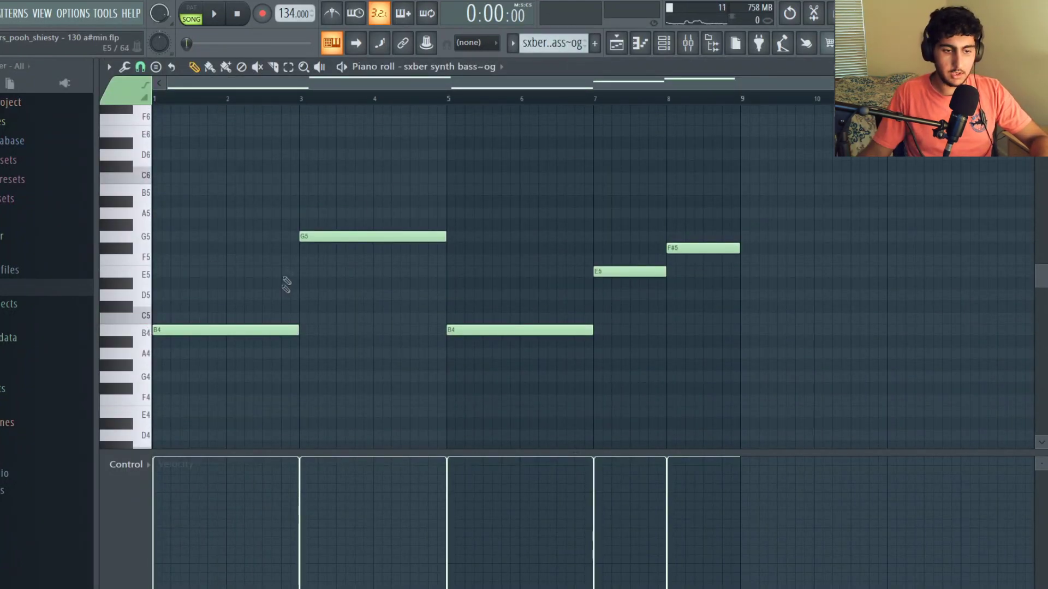
key("space")
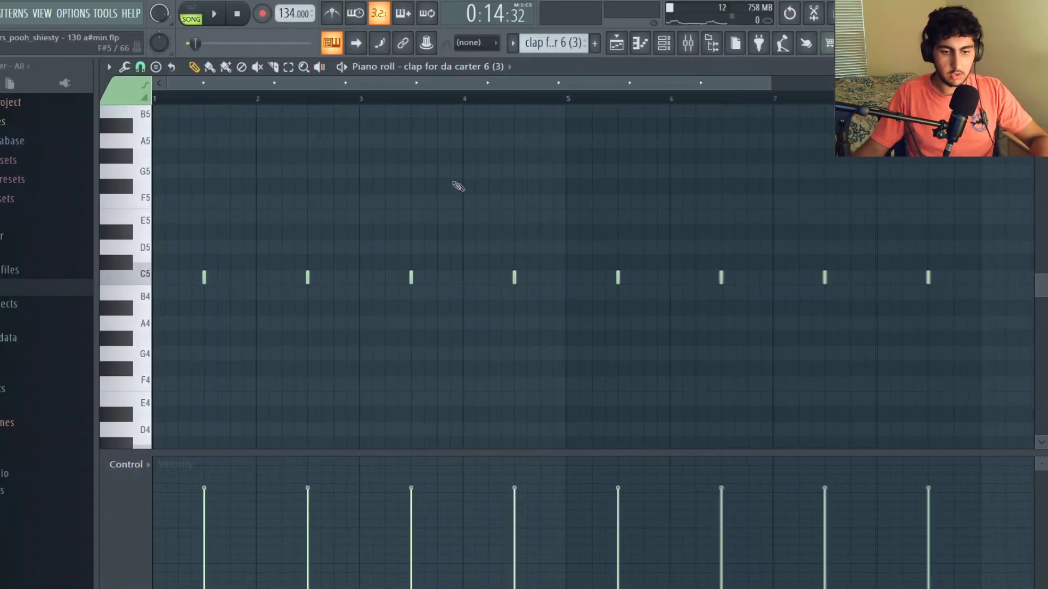
View all eight bars of the clap for da carter 6 (3) pattern and play it.
scroll(204, 203, "down", 2)
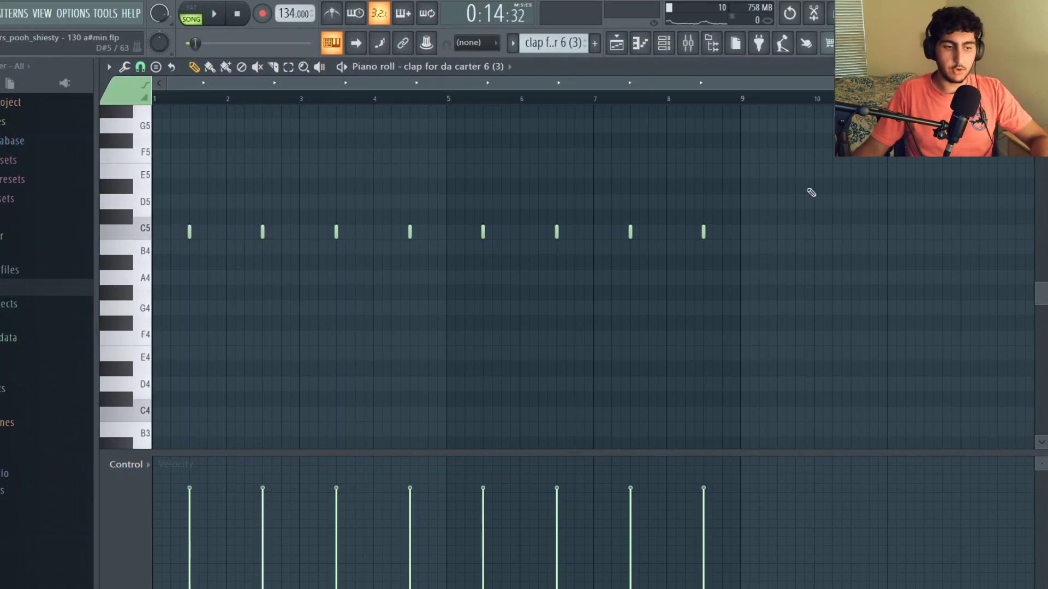
key("space")
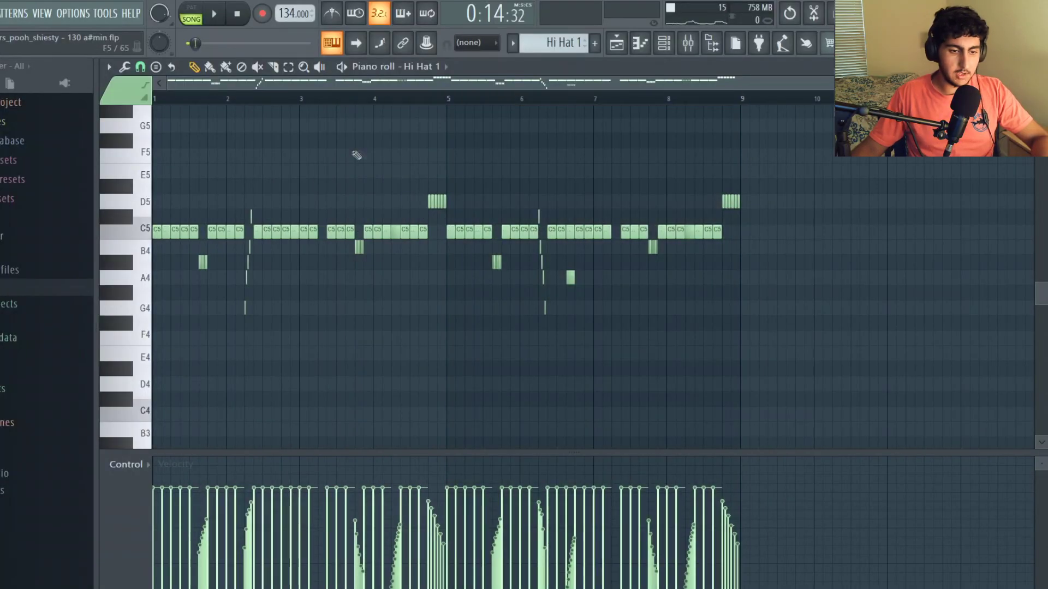
Show the 1/3 step option among the piano roll snap settings for the Hi Hat 1 pattern.
scroll(330, 176, "up", 2)
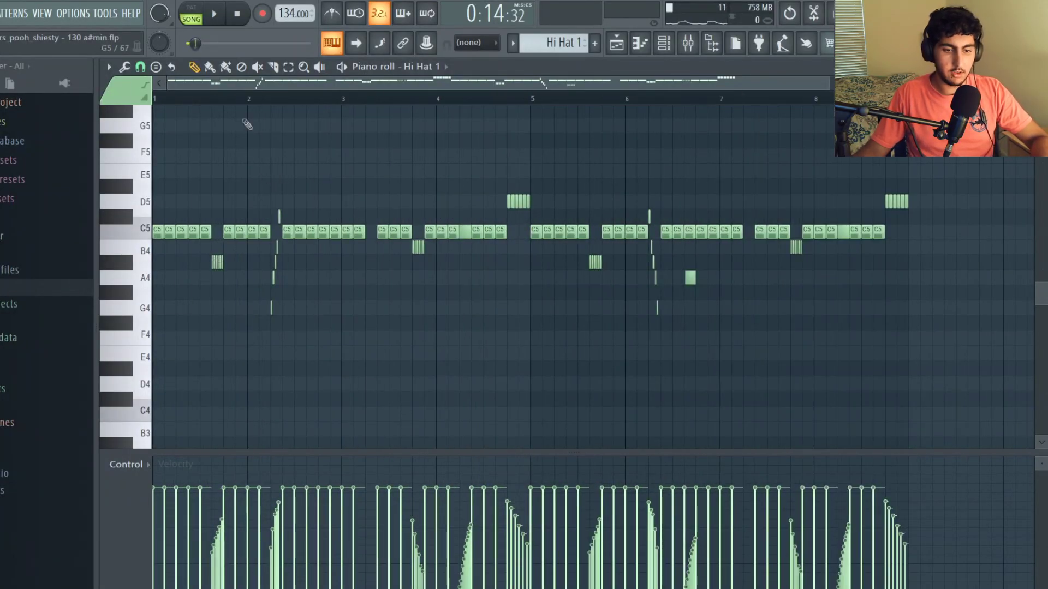
left_click(141, 67)
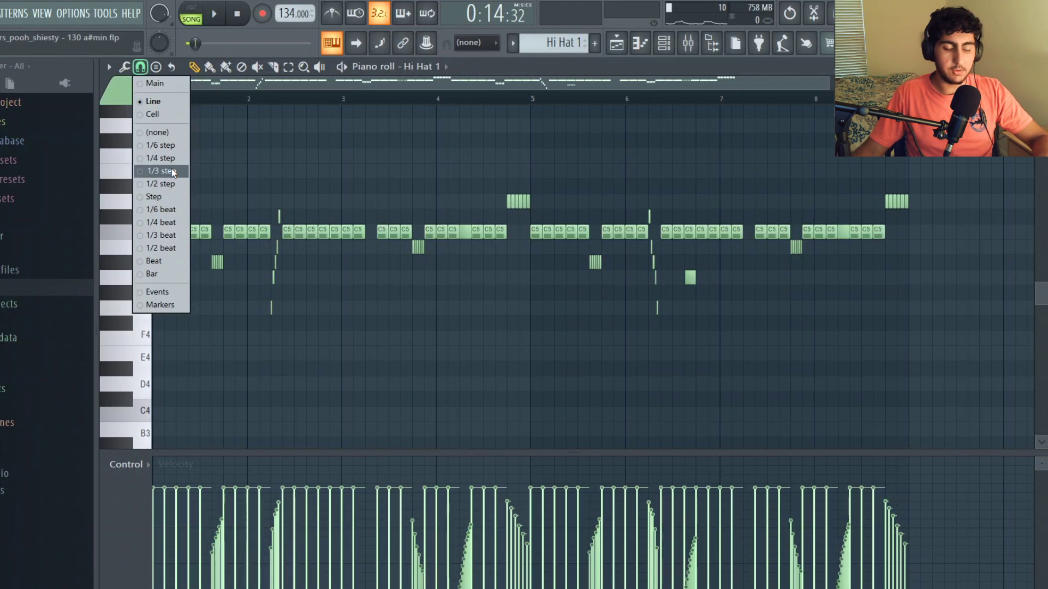
left_click(173, 172)
Highlight the fast A4 roll in bar 6 of the Hi Hat 1 pattern, clear the selection and play the pattern.
scroll(710, 280, "up", 5)
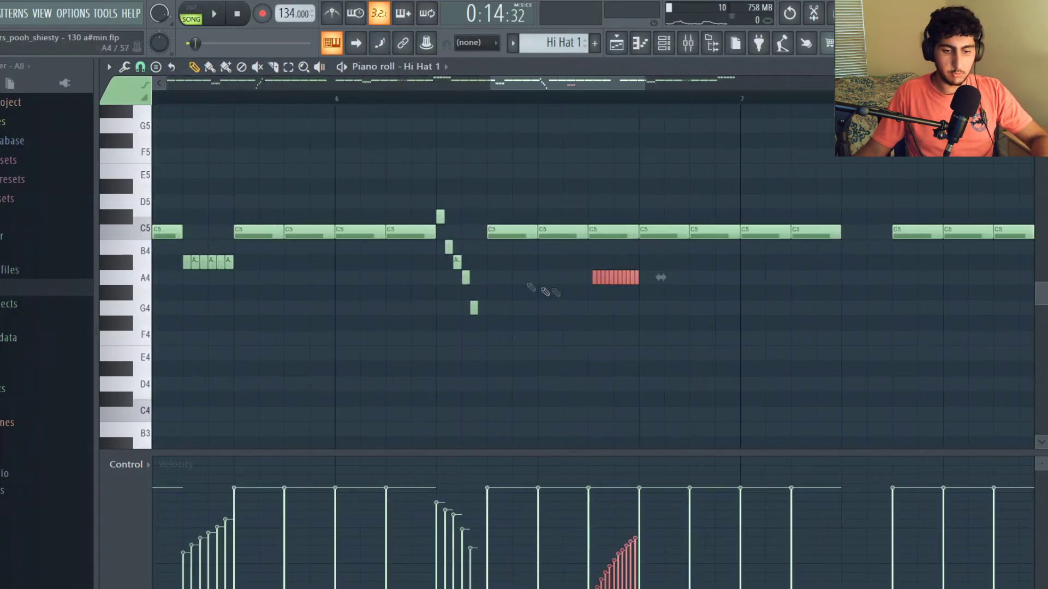
scroll(458, 295, "down", 5)
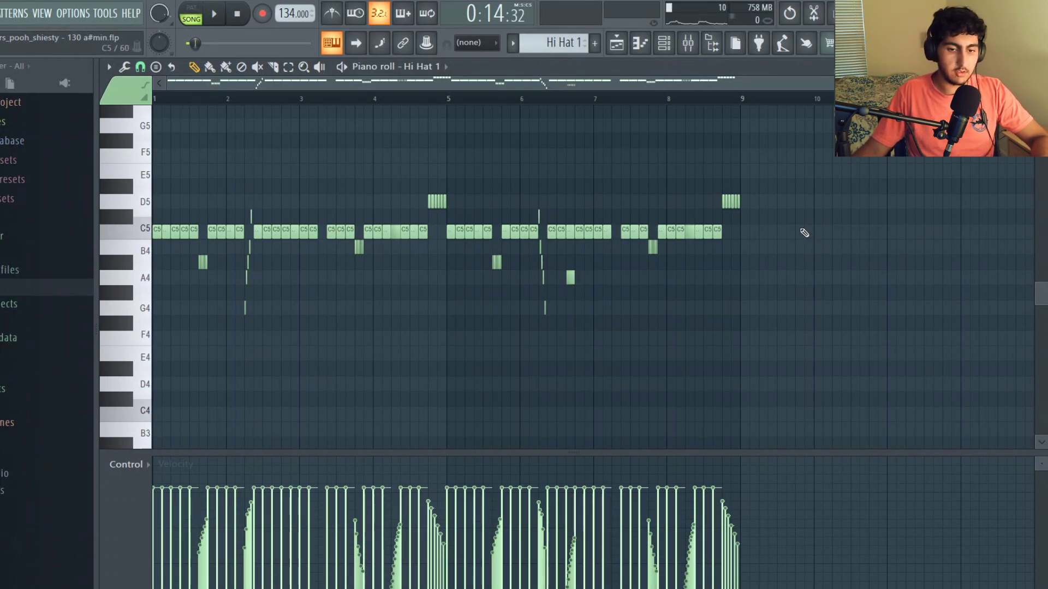
key("space")
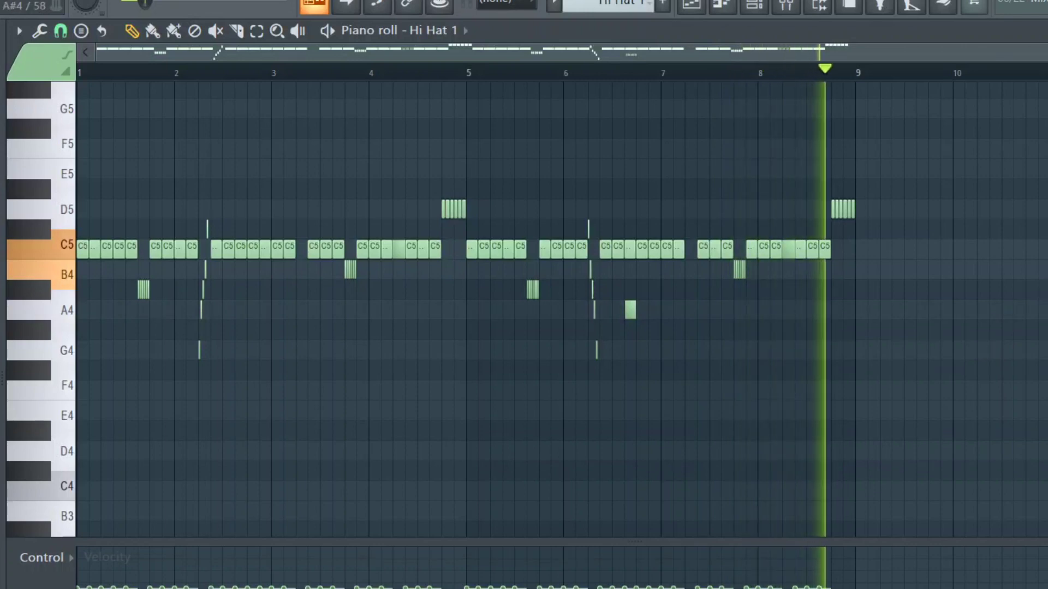
Open the HYDRA-SNARE (3) pattern in the piano roll and show the 1/2 step snap option without changing the snap.
key("F5")
double_click(626, 349)
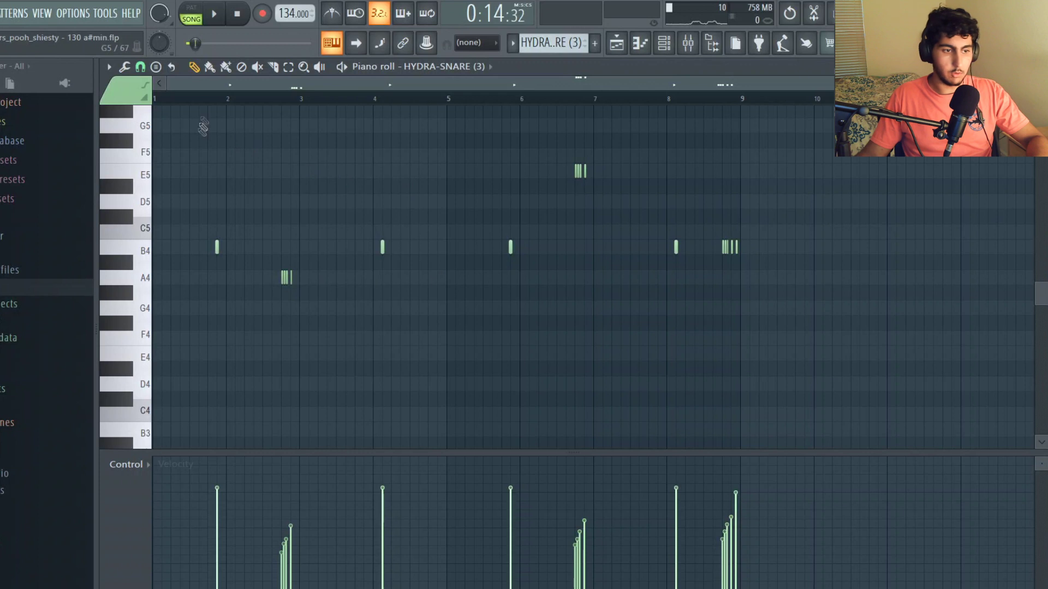
left_click(144, 69)
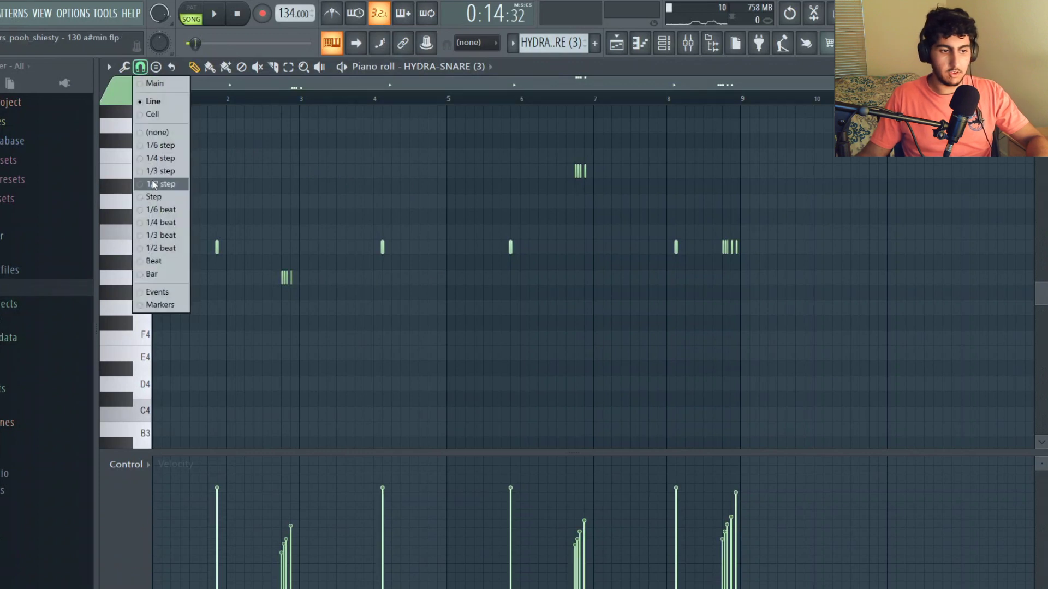
left_click(234, 184)
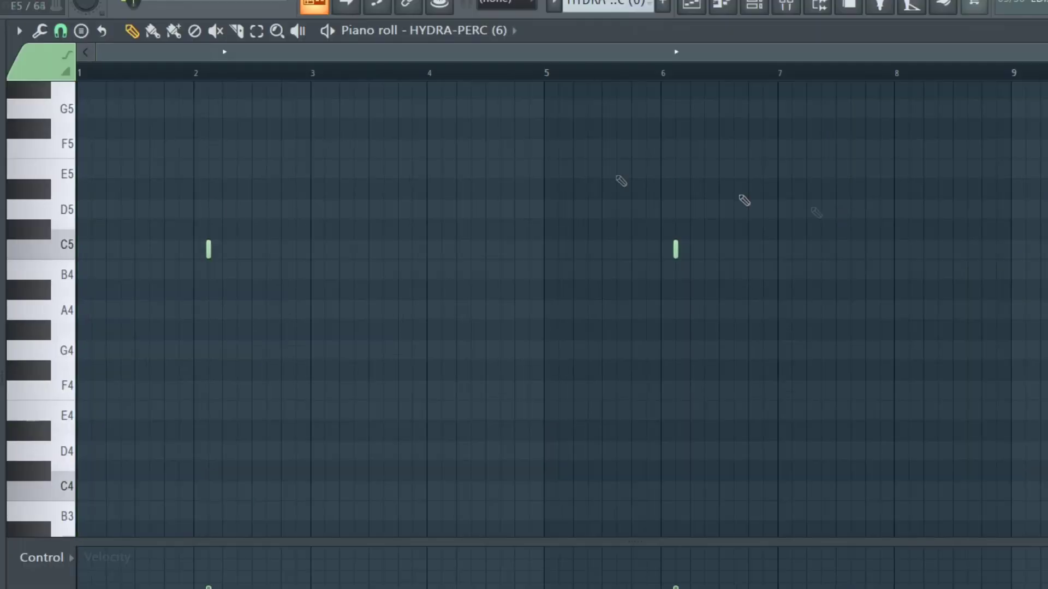
Play the HYDRA-PERC (6) pattern.
key("space")
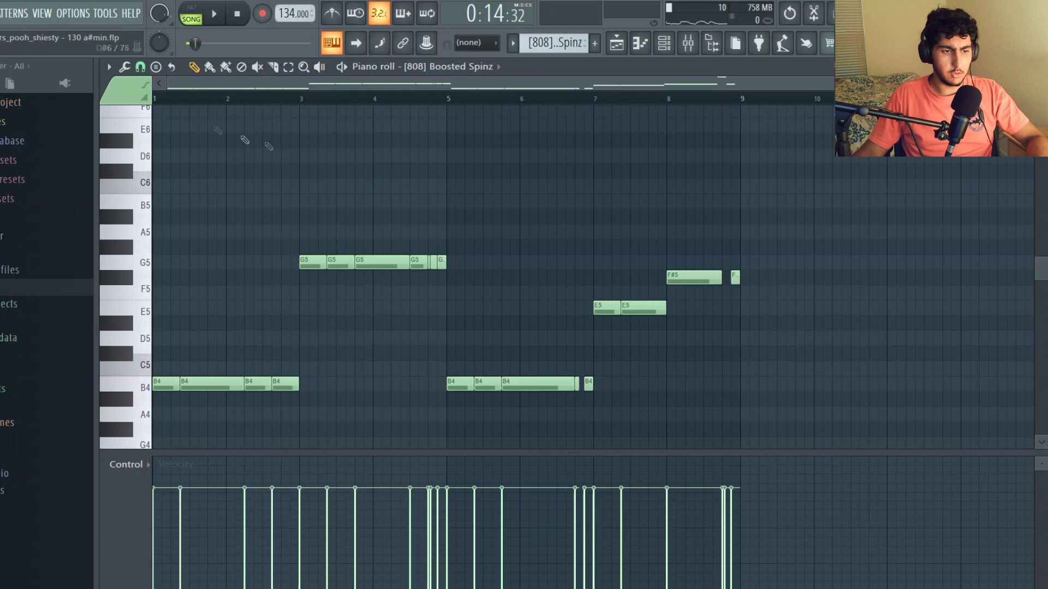
Show the 1/2 step snap option for the [808] Boosted Spinz pattern and highlight the short B4 note ending bar 6.
left_click(142, 71)
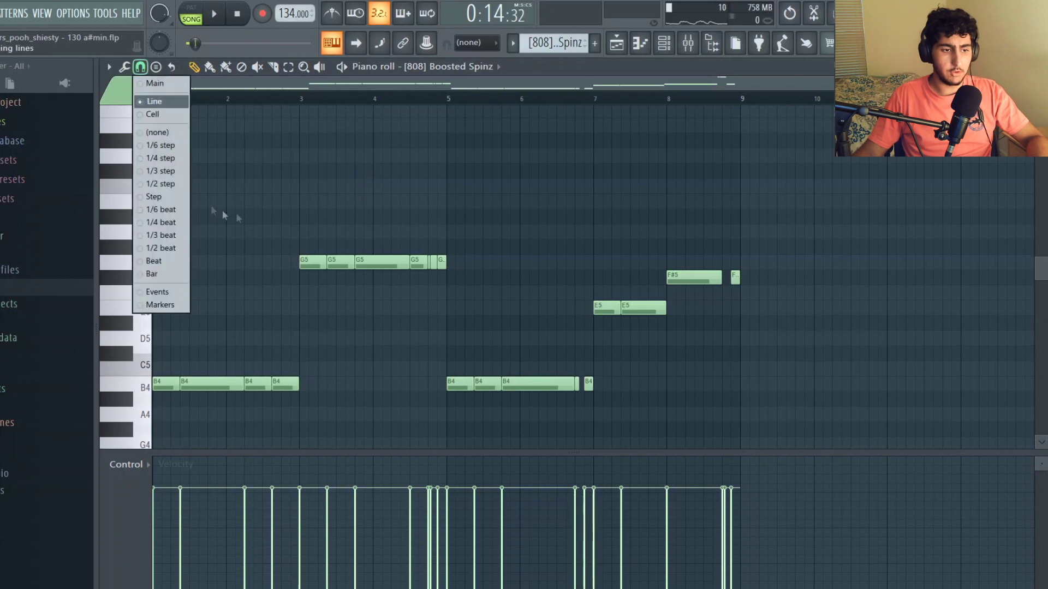
left_click(171, 186)
scroll(498, 202, "up", 5, "ctrl")
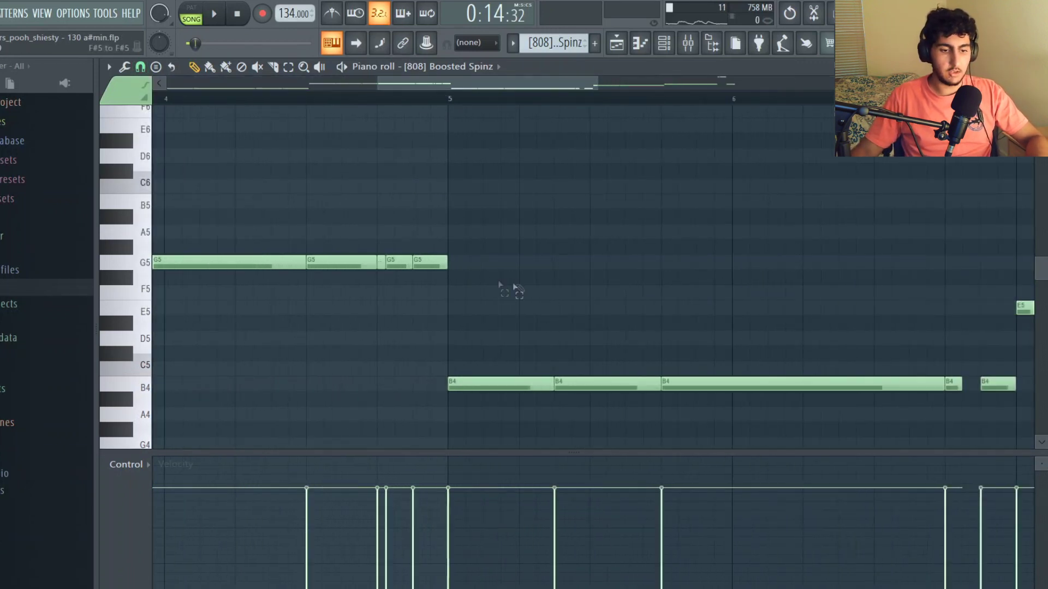
scroll(484, 230, "down", 5, "ctrl")
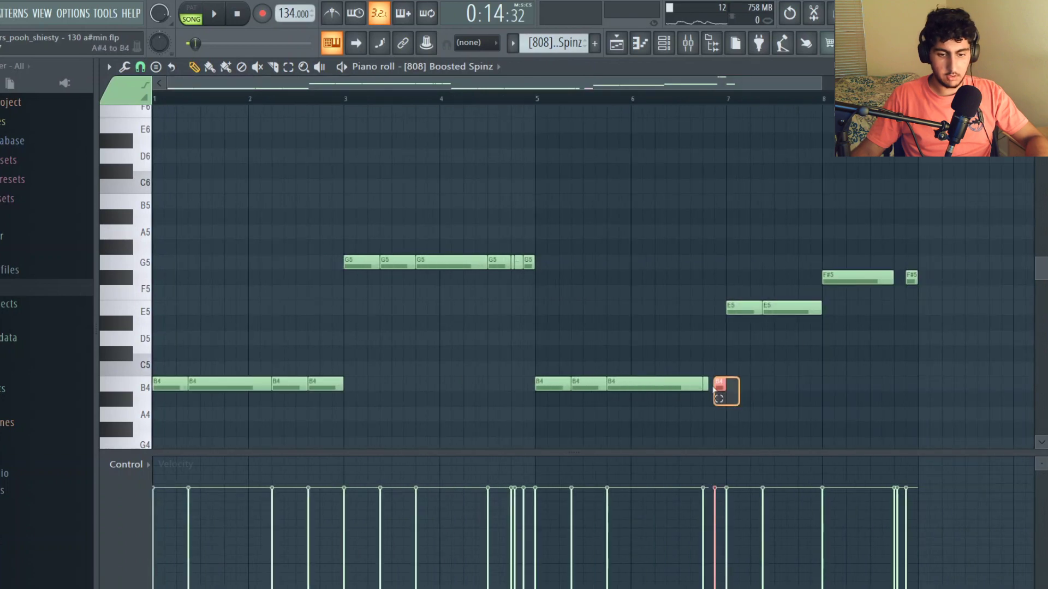
Highlight the two short F#6 notes near the end of bar 8 of the 808 pattern and play the whole pattern.
scroll(928, 262, "up", 3)
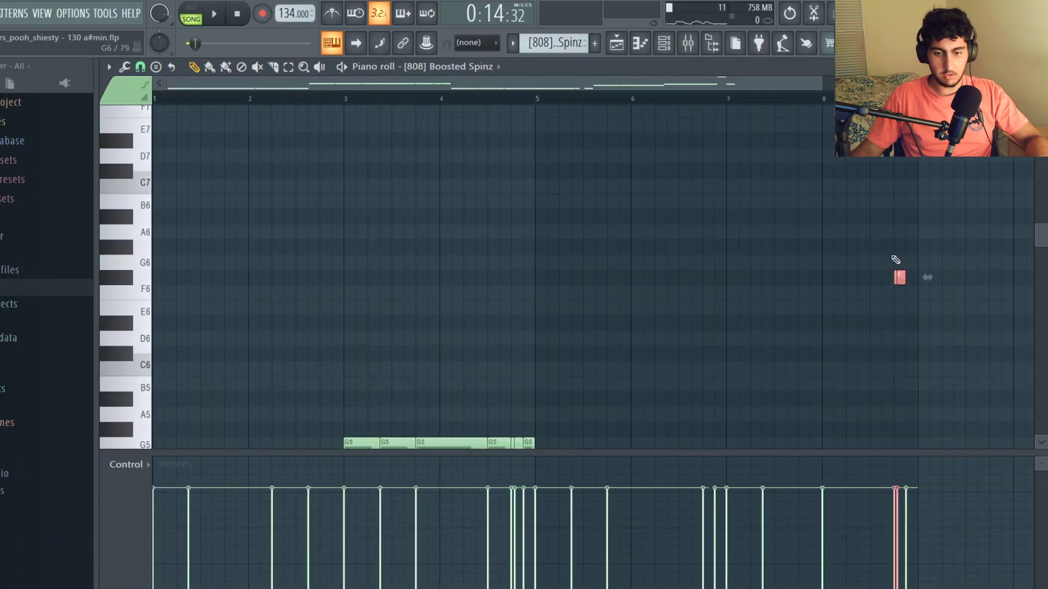
scroll(896, 260, "down", 3)
scroll(494, 227, "down", 2, "ctrl")
scroll(504, 217, "up", 3, "ctrl")
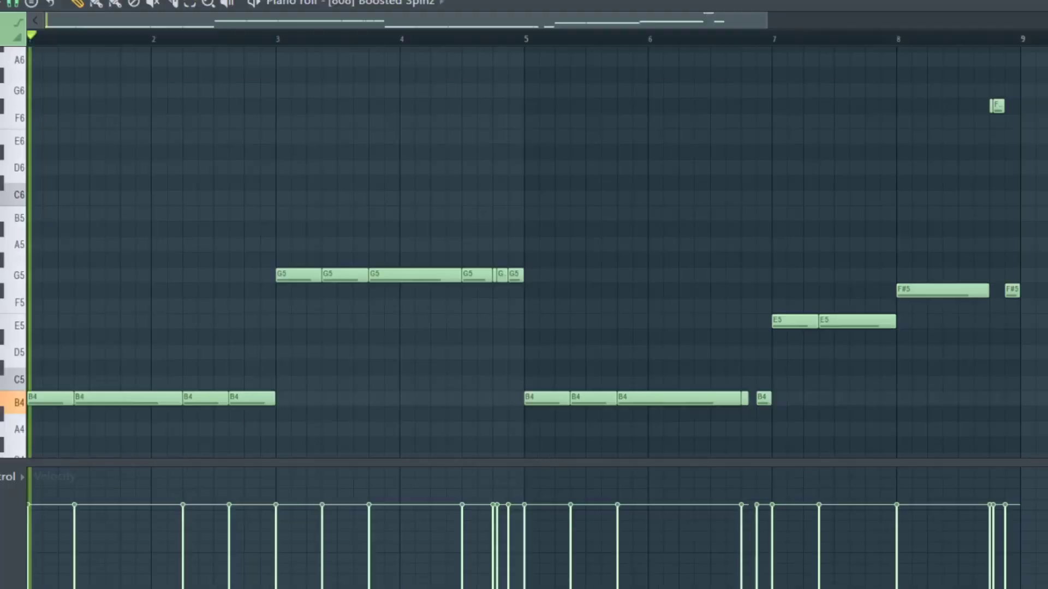
key("space")
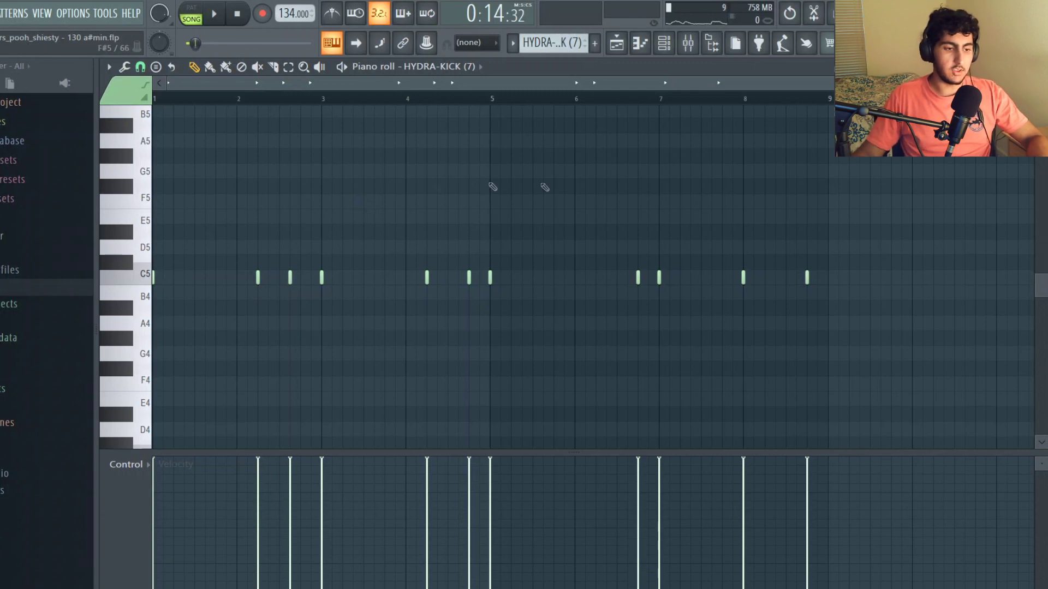
Play the HYDRA-KICK (7) pattern.
key("space")
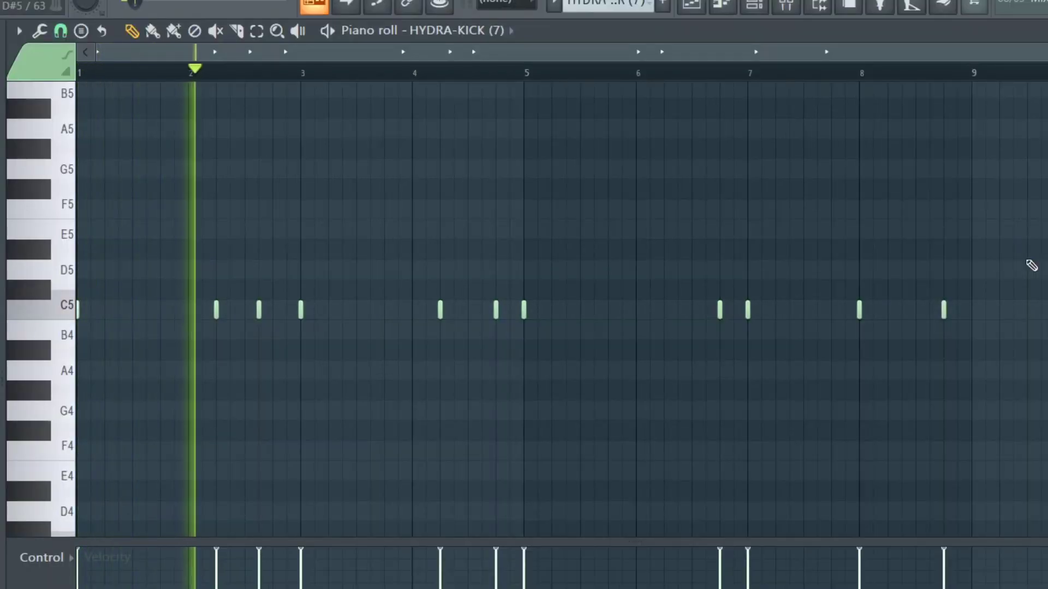